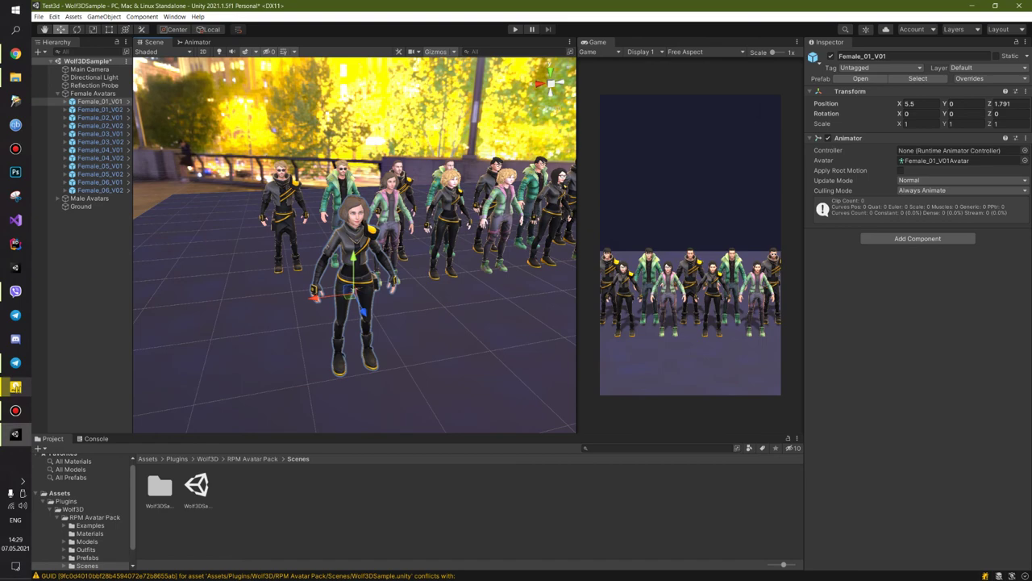
Move the Scene view closer to Female_01_V01 and open the Hierarchy context menu.
mouse_move(355, 242)
right_mouse_down()
mouse_move(355, 225)
mouse_move(355, 258)
right_mouse_up()
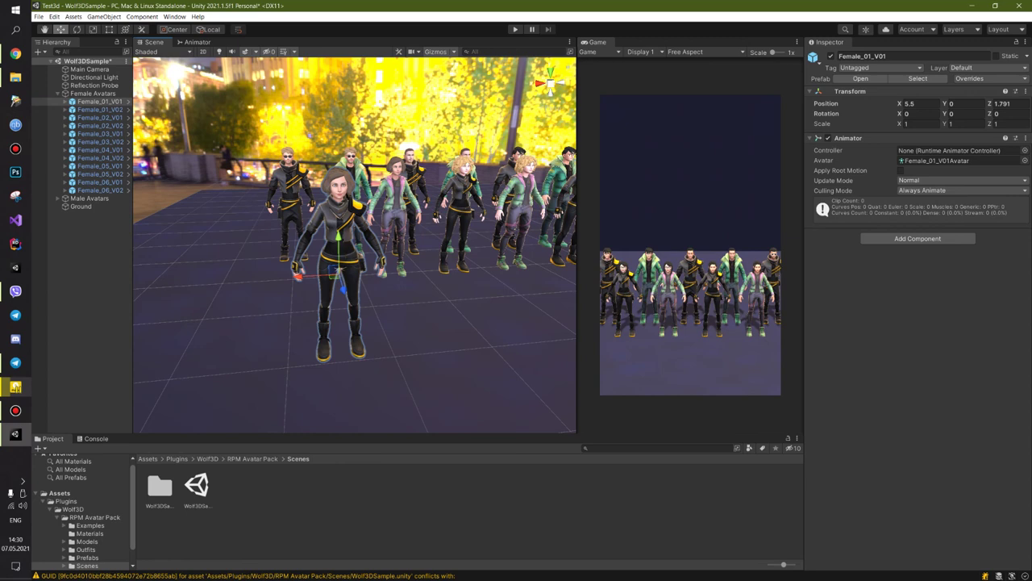
right_click(79, 250)
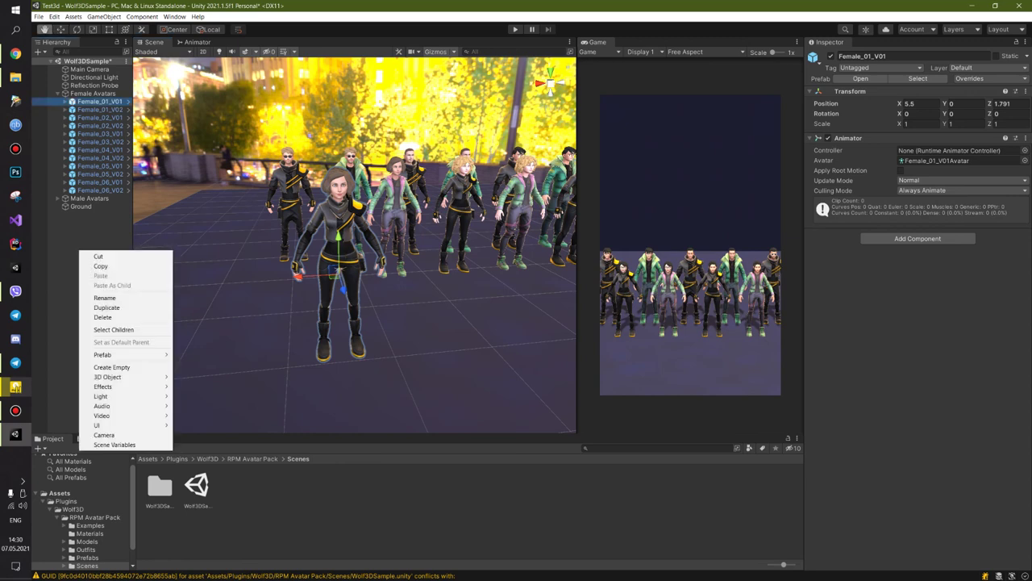
Open the Create Ragdoll wizard via 3D Object > Ragdoll, move it aside, and select Female_01_V01.
mouse_move(108, 377)
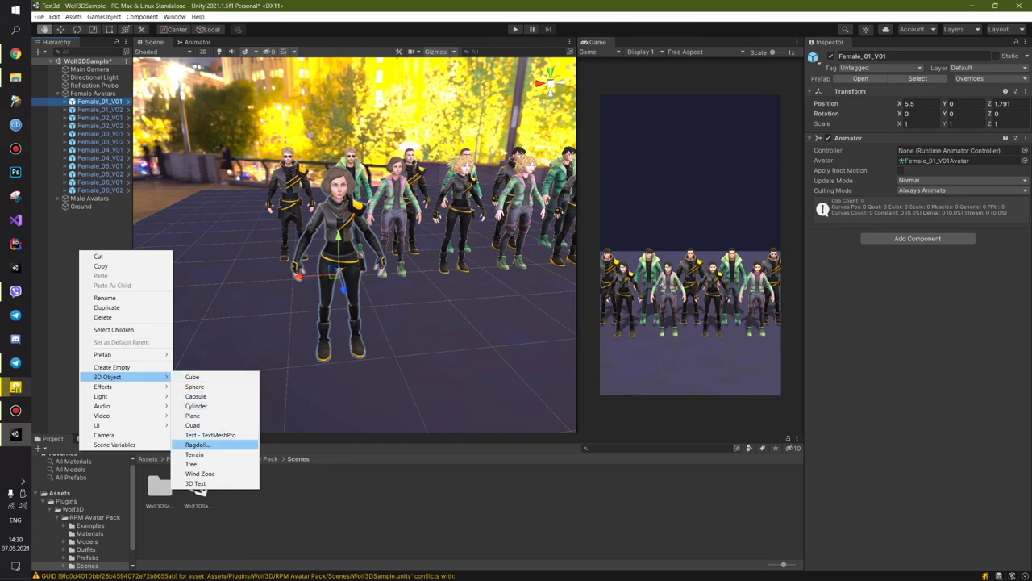
left_click(196, 444)
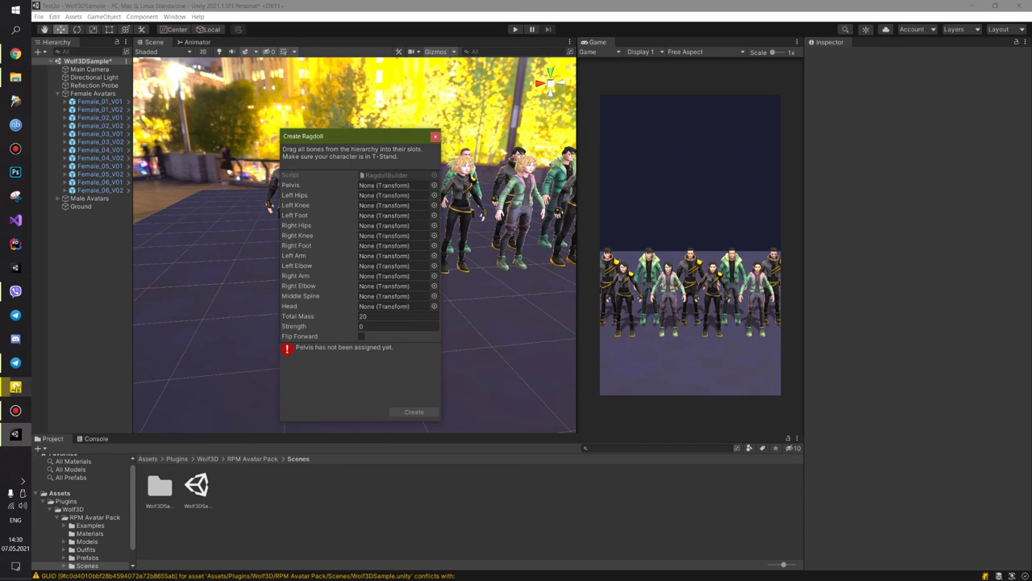
left_click_drag(339, 135, 568, 138)
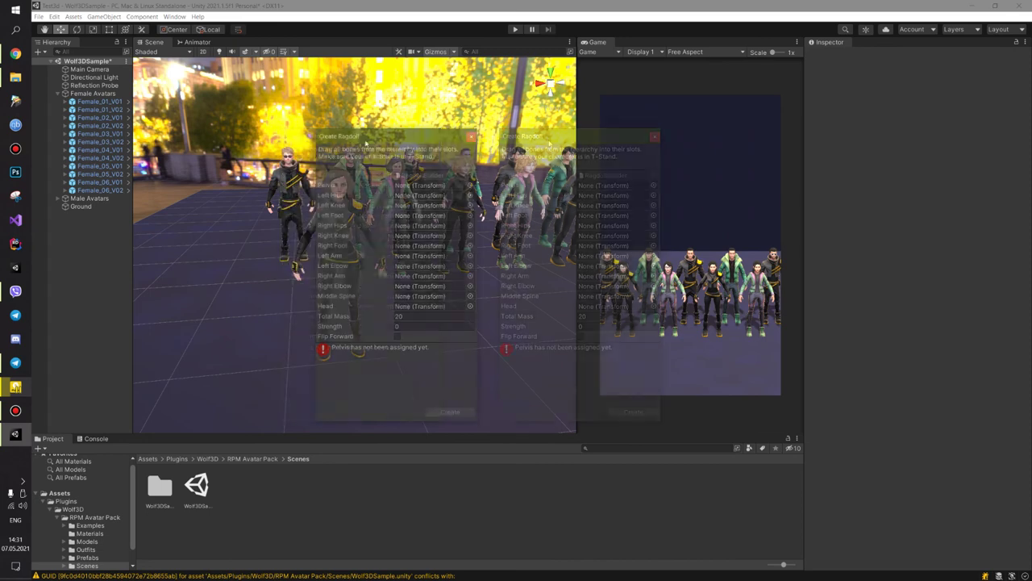
left_click(339, 259)
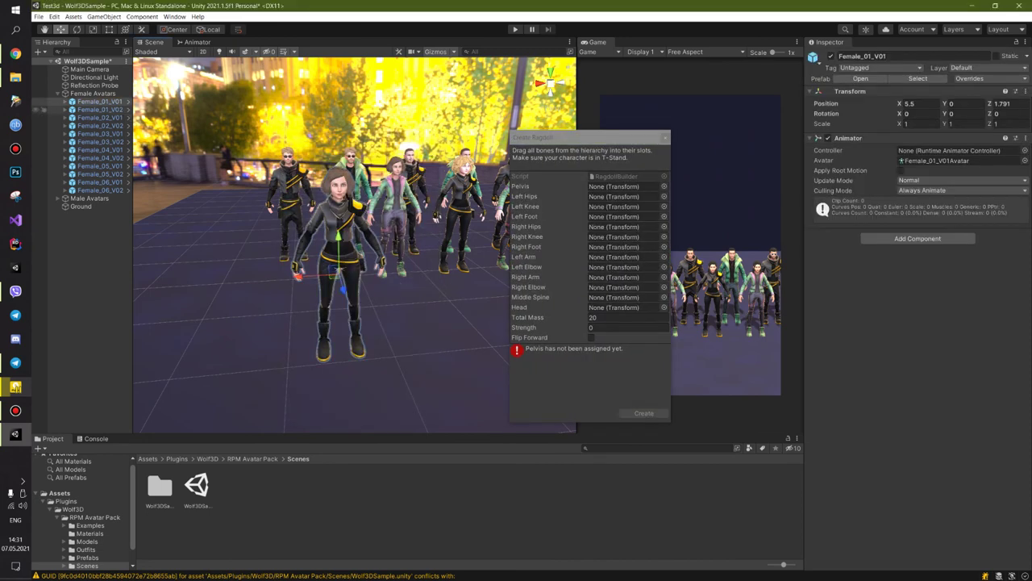
left_click(66, 101)
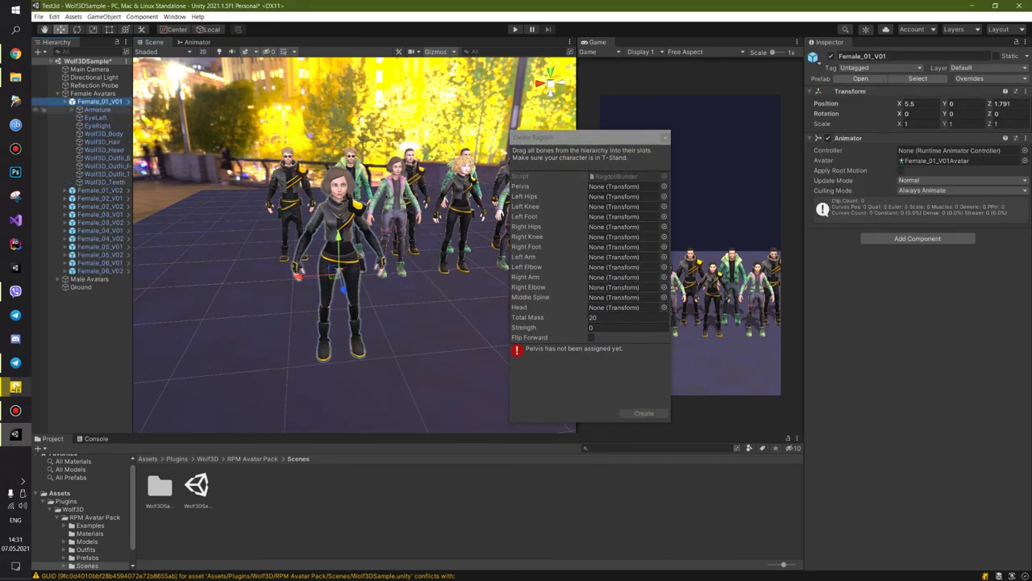
Expand Armature, Hips, LeftUpLeg, RightUpLeg and Spine, widening the Hierarchy so bone names fit.
left_click(97, 110)
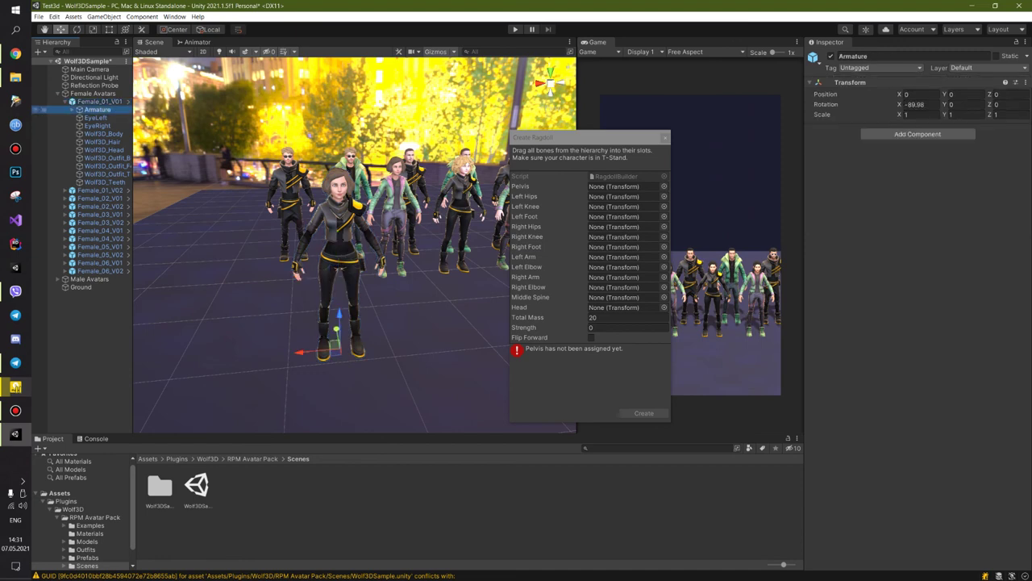
key("Right")
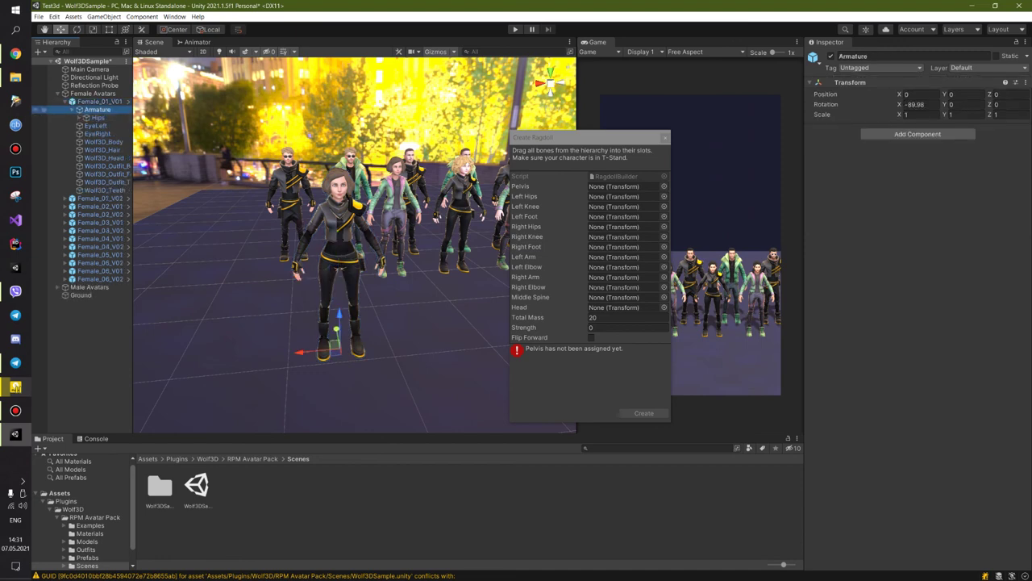
left_click(79, 117)
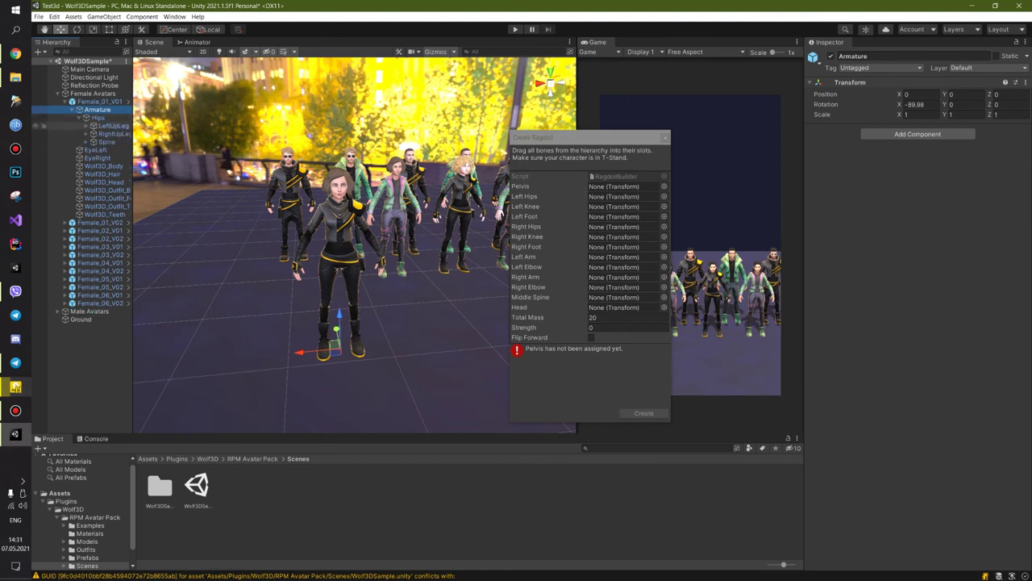
left_click_drag(134, 242, 176, 242)
left_click(94, 126)
left_click(113, 133)
left_click(87, 142)
left_click(88, 158)
Assign the Hips bone to the ragdoll's Pelvis slot.
left_click(97, 118)
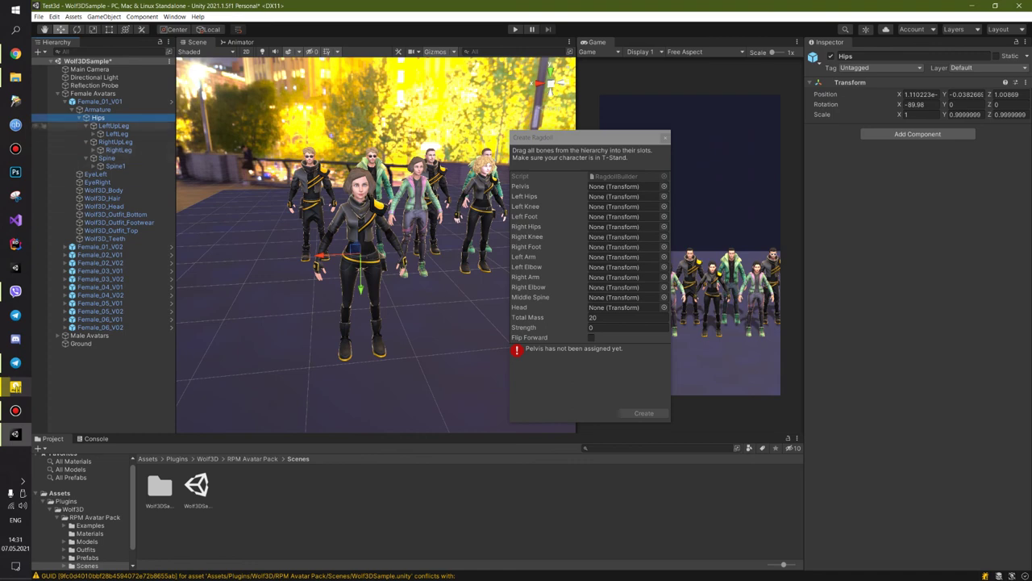
left_click_drag(98, 118, 36, 117)
left_click_drag(547, 137, 477, 137)
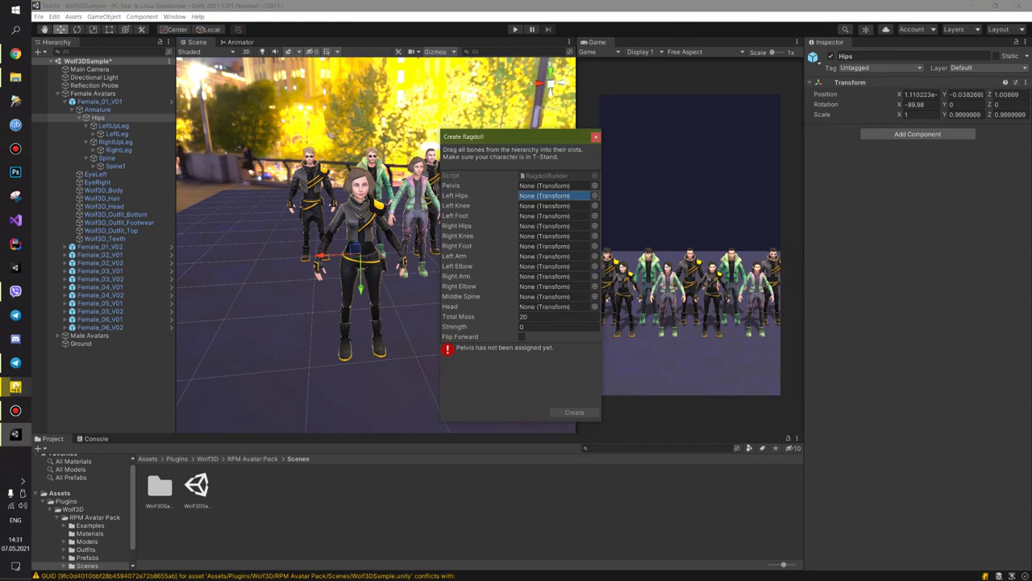
left_click_drag(98, 118, 546, 186)
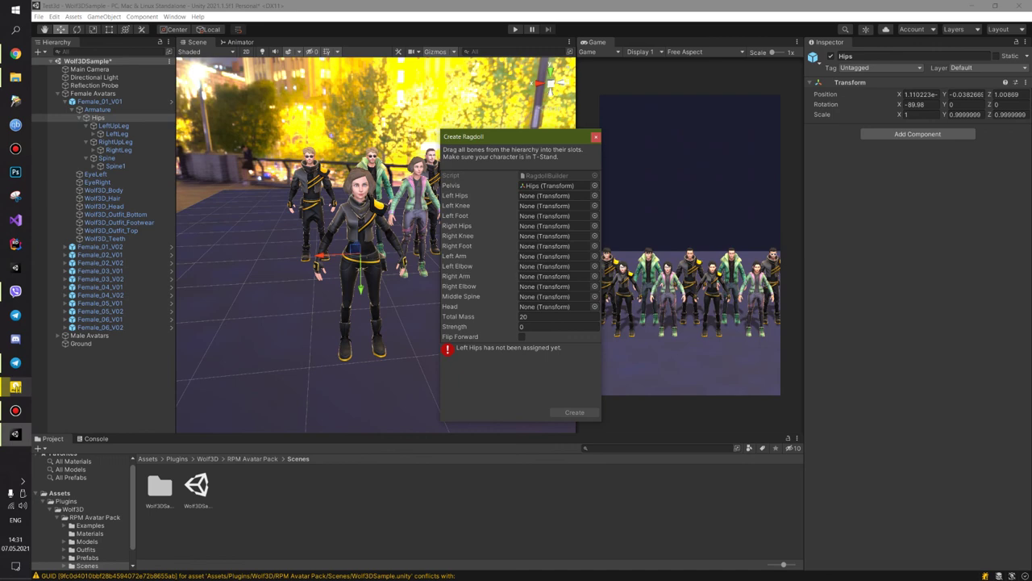
Expand LeftLeg to reveal LeftFoot and move the wizard nearer the Hierarchy.
left_click(112, 125)
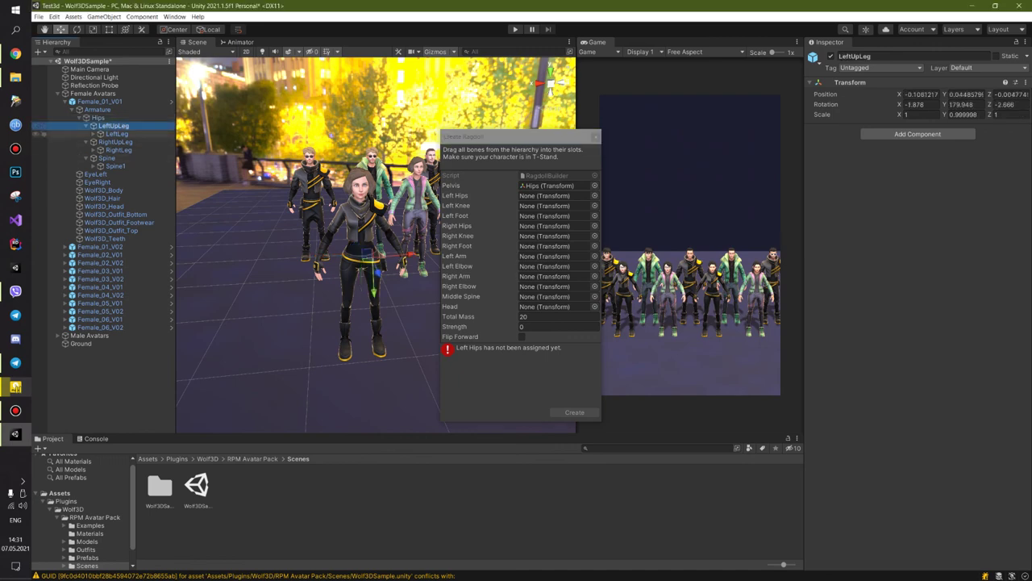
left_click(115, 134)
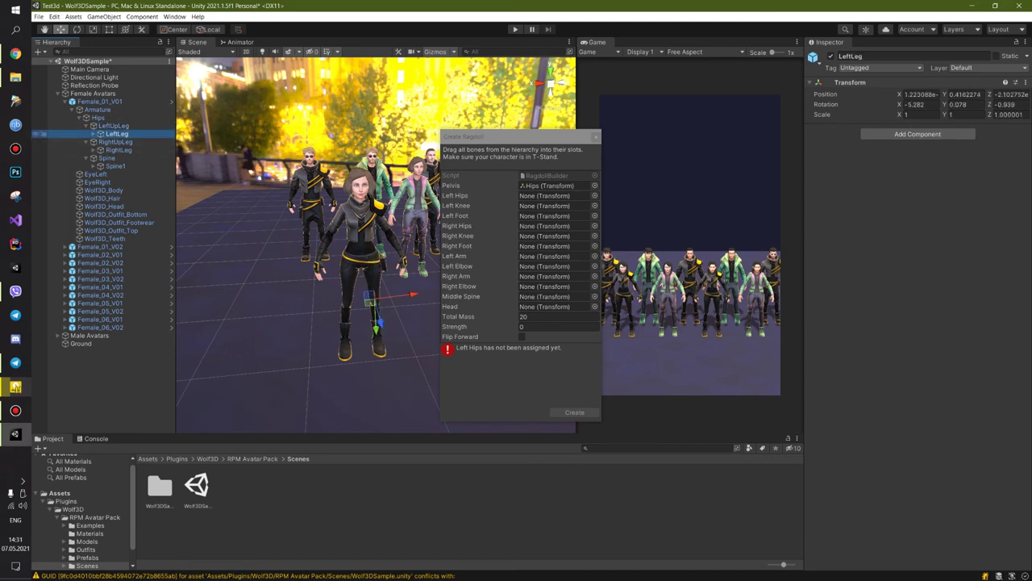
left_click(94, 133)
left_click(121, 142)
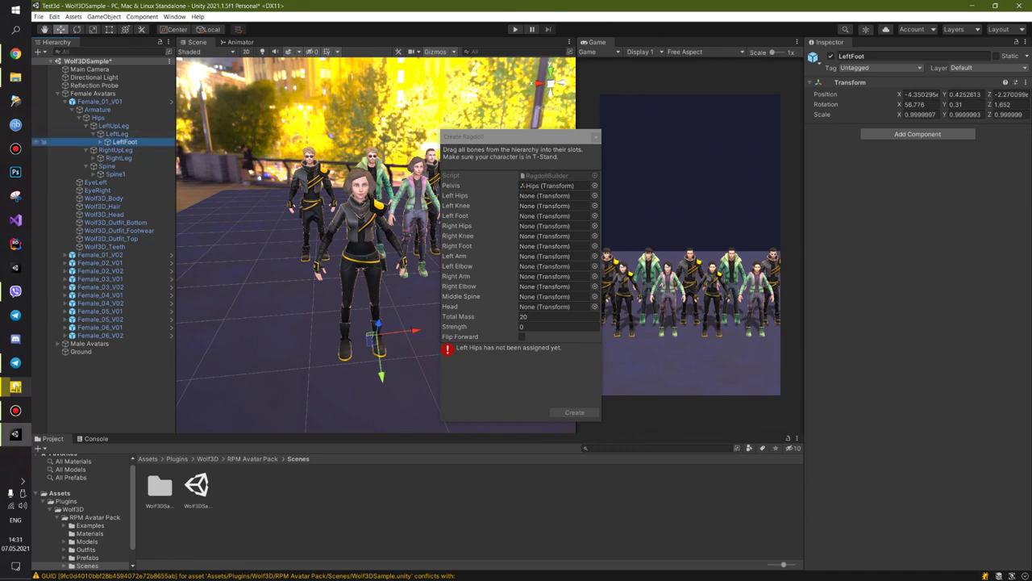
mouse_move(475, 137)
left_mouse_down()
mouse_move(374, 140)
mouse_move(391, 121)
left_mouse_up()
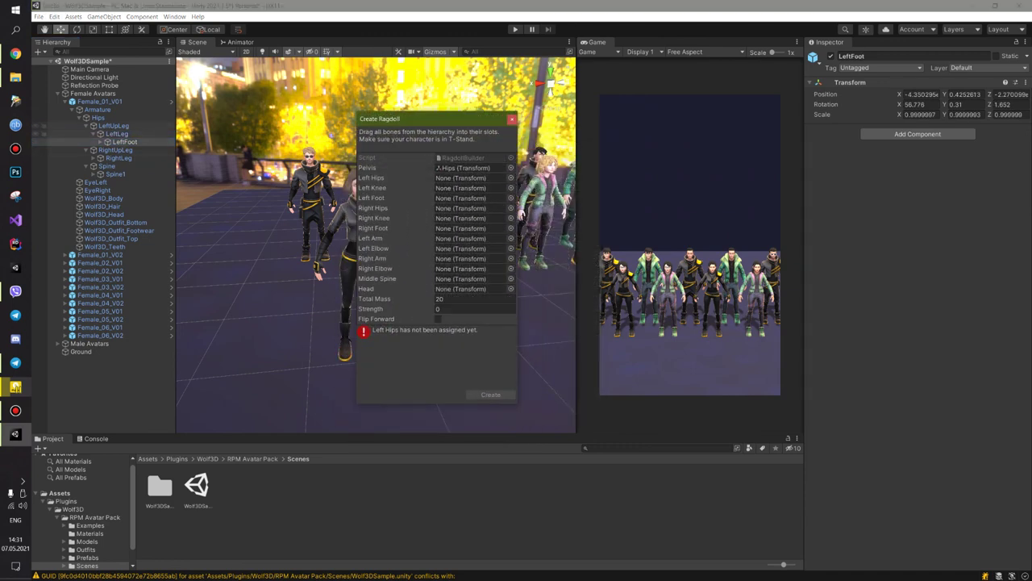
Assign LeftUpLeg, LeftLeg and LeftFoot to the Left Hips, Left Knee and Left Foot slots.
left_click(121, 142)
left_click_drag(121, 142, 460, 178)
left_click_drag(112, 134, 460, 188)
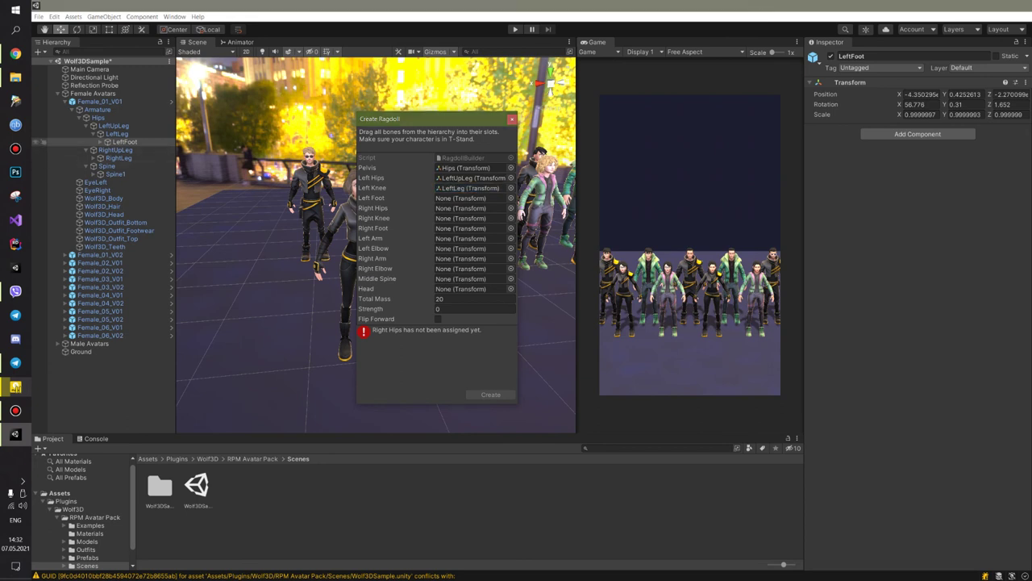
left_click_drag(125, 142, 461, 198)
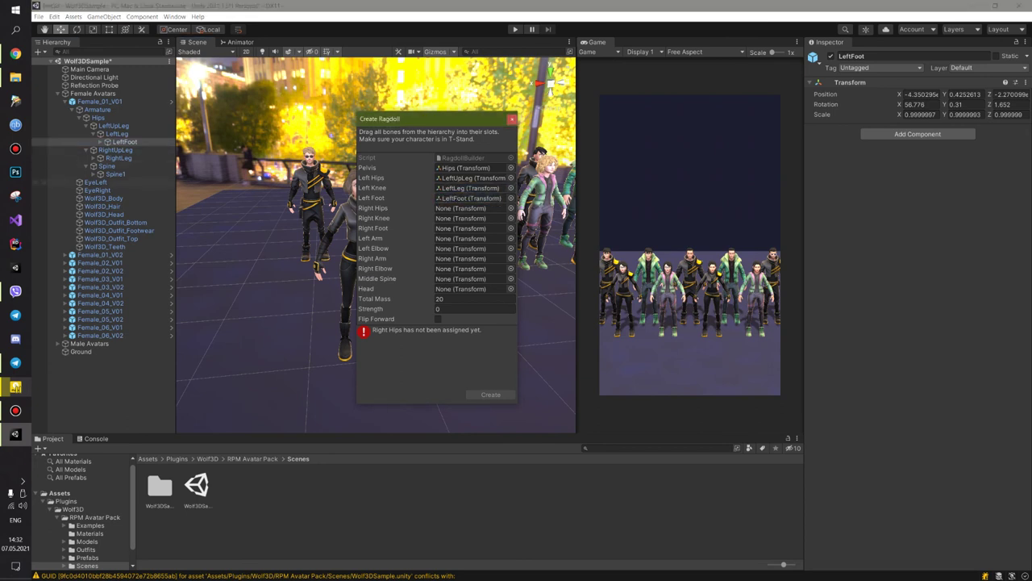
Expand RightUpLeg and assign it and RightLeg to the Right Hips and Right Knee slots.
left_click(115, 150)
left_click(86, 150)
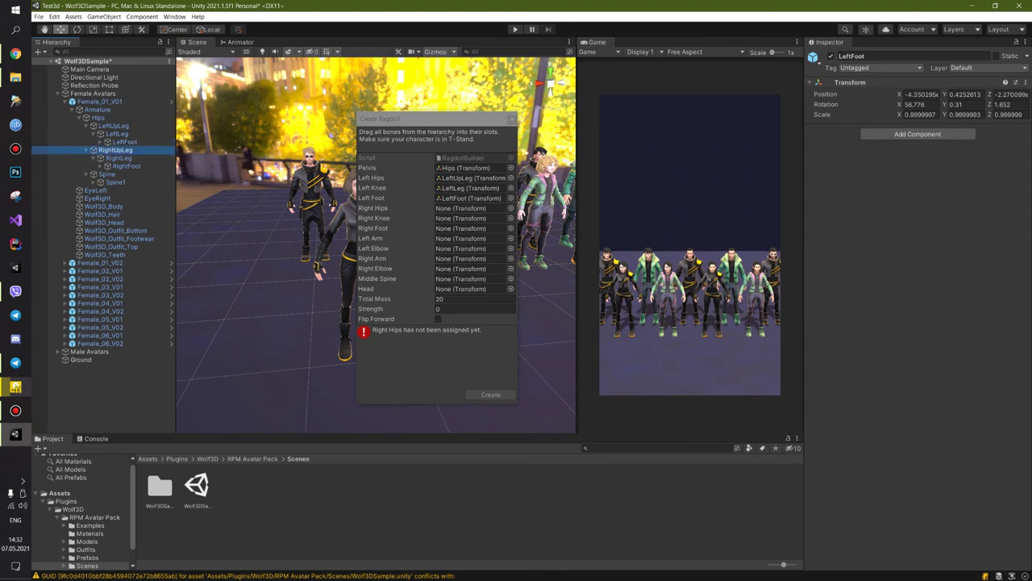
left_click_drag(116, 150, 461, 208)
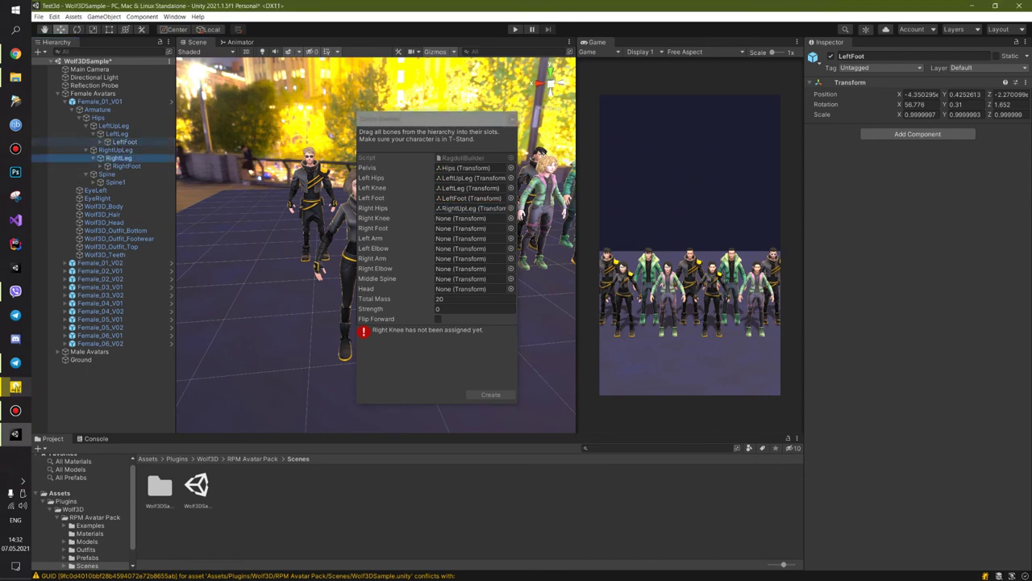
mouse_move(117, 158)
left_mouse_down()
mouse_move(461, 218)
mouse_move(461, 228)
left_mouse_up()
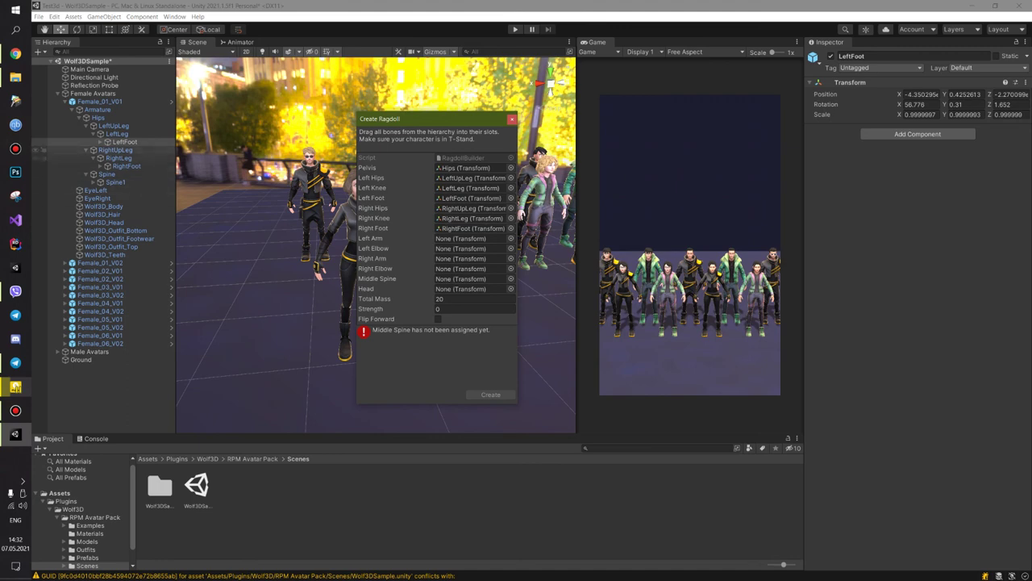
Expand Spine1, Spine2, LeftShoulder, Neck, RightShoulder and LeftArm, moving the wizard off the avatar.
left_click(95, 182)
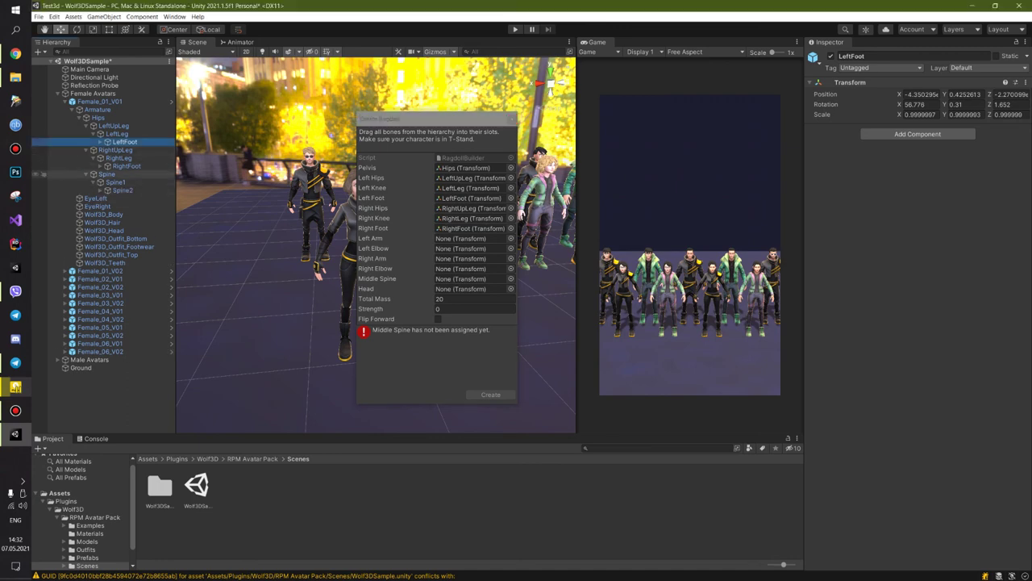
left_click(100, 190)
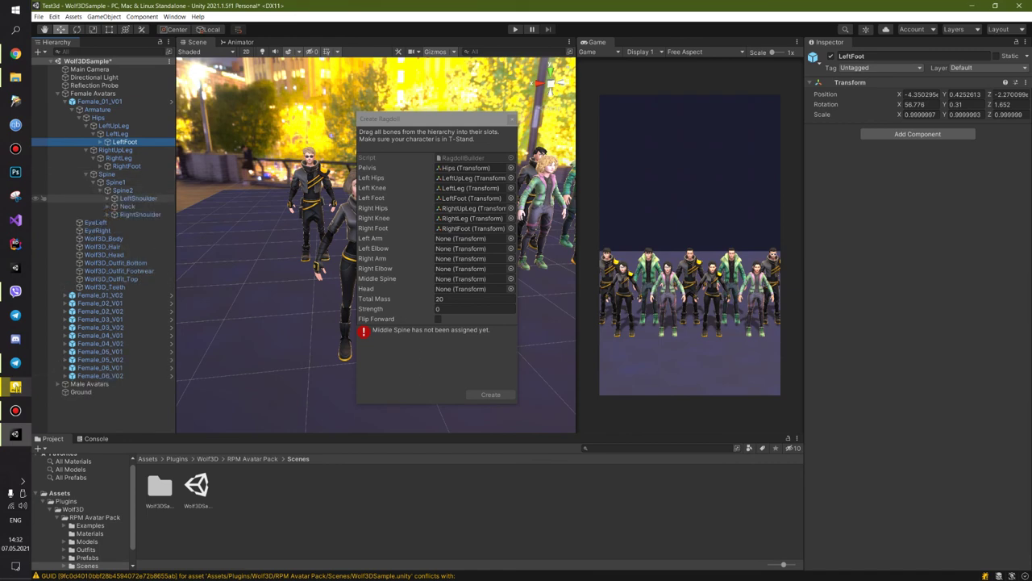
left_click(108, 197)
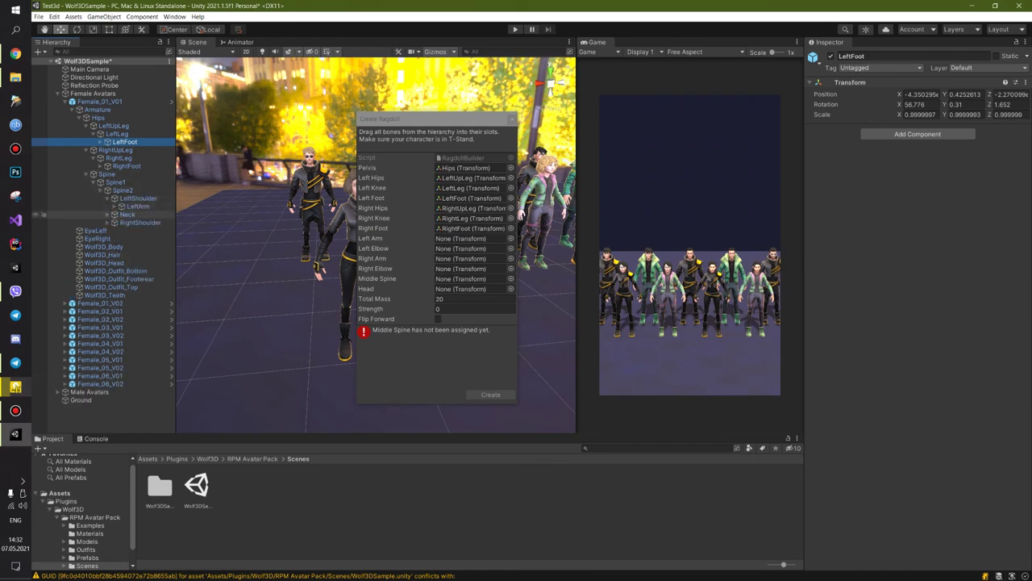
left_click(107, 214)
left_click(115, 230)
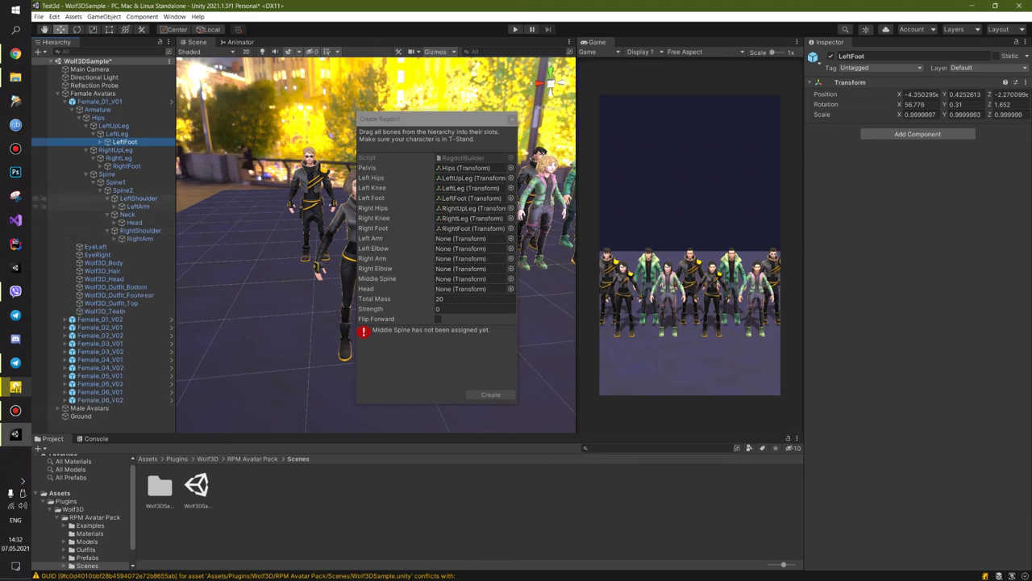
left_click(120, 207)
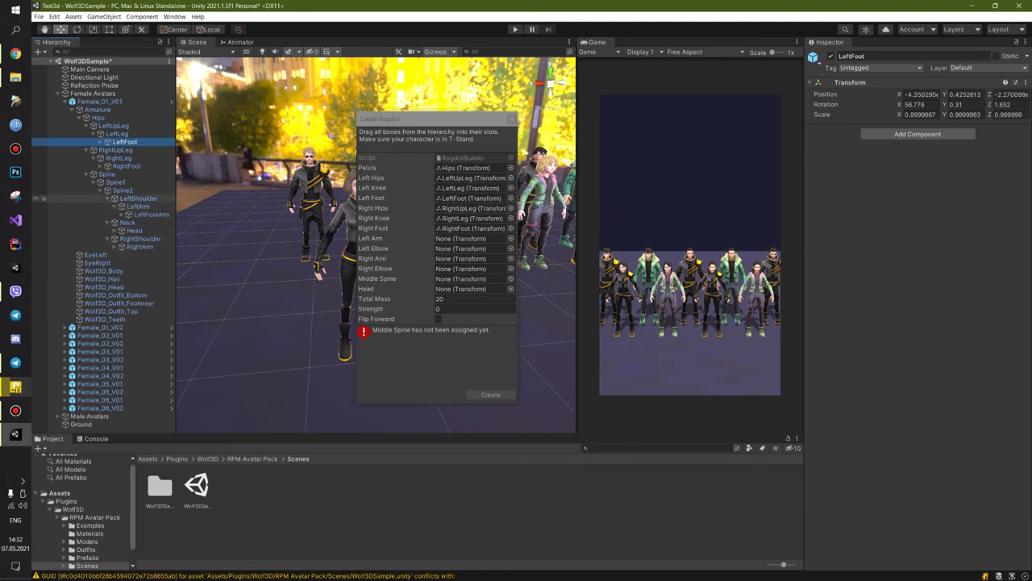
left_click_drag(436, 119, 585, 118)
left_click(136, 198)
left_click(137, 206)
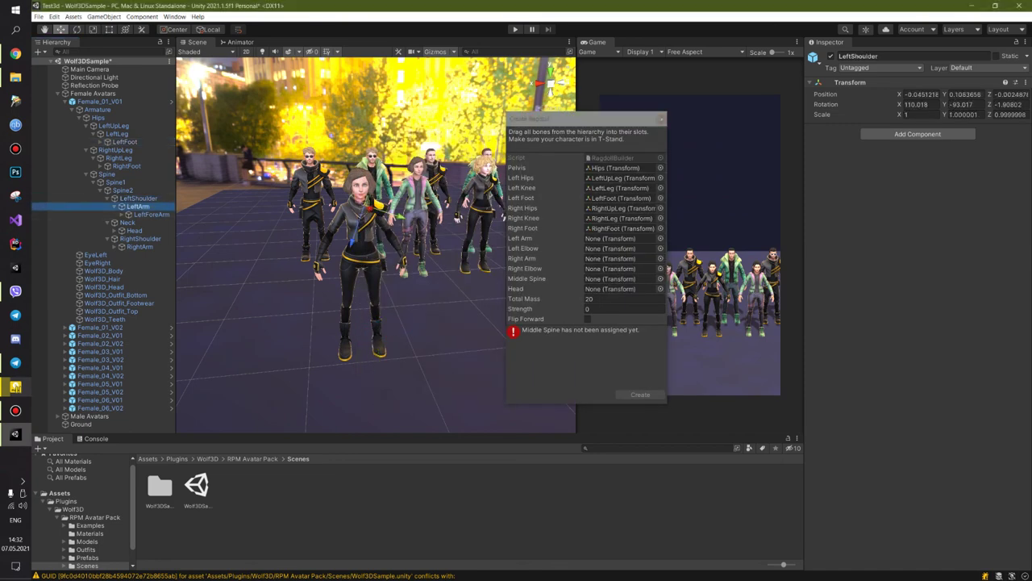
Assign LeftArm and LeftForeArm to the Left Arm and Left Elbow slots.
left_click(152, 215)
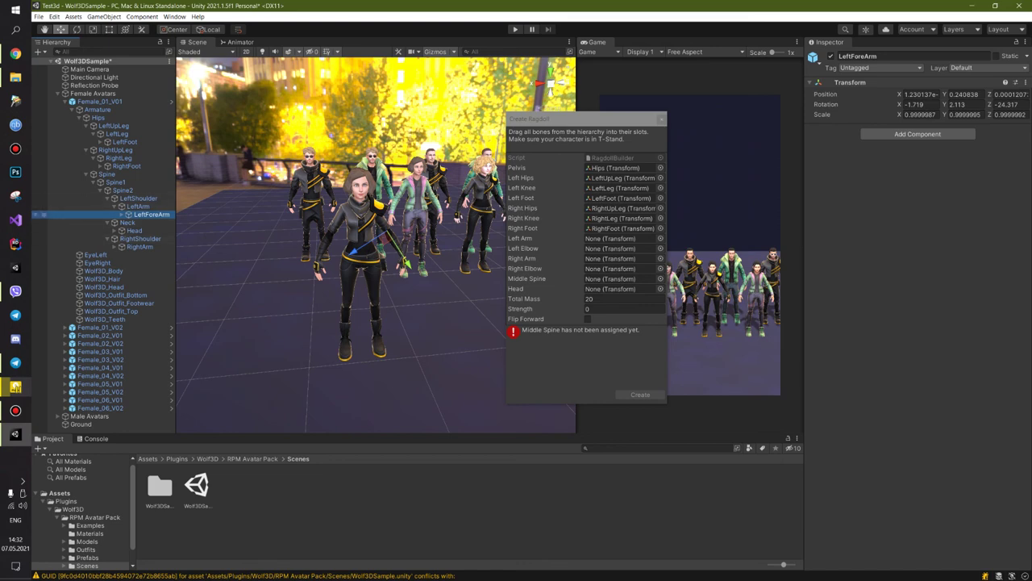
left_click(138, 206)
left_click(151, 213)
left_click(138, 206)
left_click(139, 197)
left_click(138, 206)
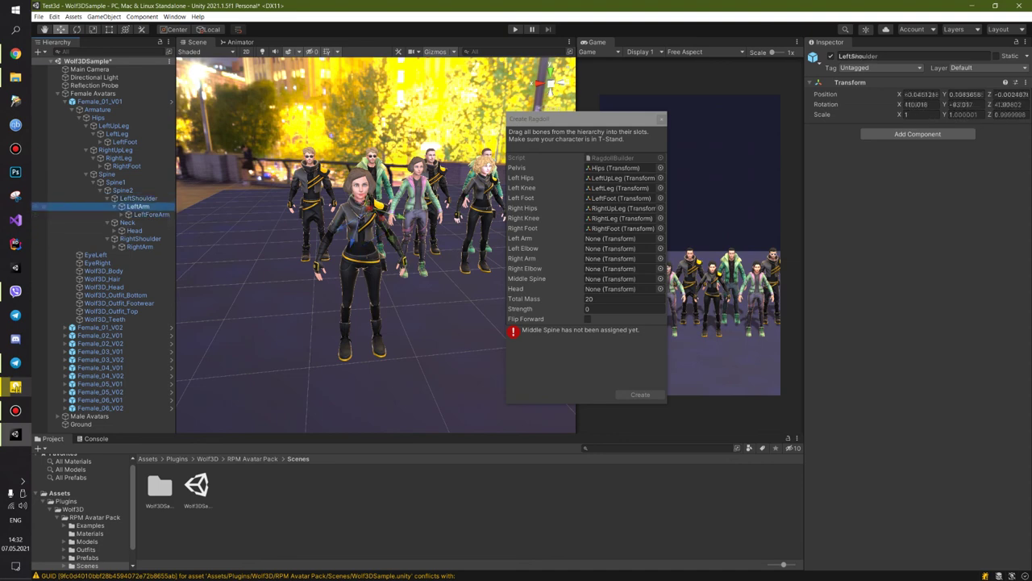
mouse_move(138, 206)
left_mouse_down()
mouse_move(611, 248)
mouse_move(610, 238)
left_mouse_up()
left_click_drag(151, 214, 610, 248)
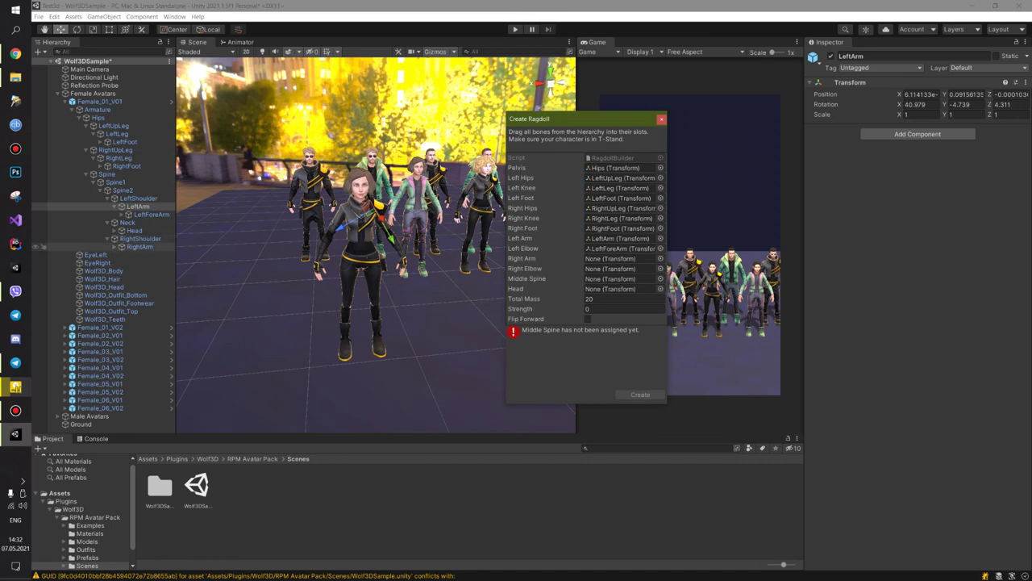
Assign RightArm and RightForeArm to Right Arm and Right Elbow, and Spine1 to Middle Spine.
left_click(116, 246)
left_click_drag(139, 246, 622, 258)
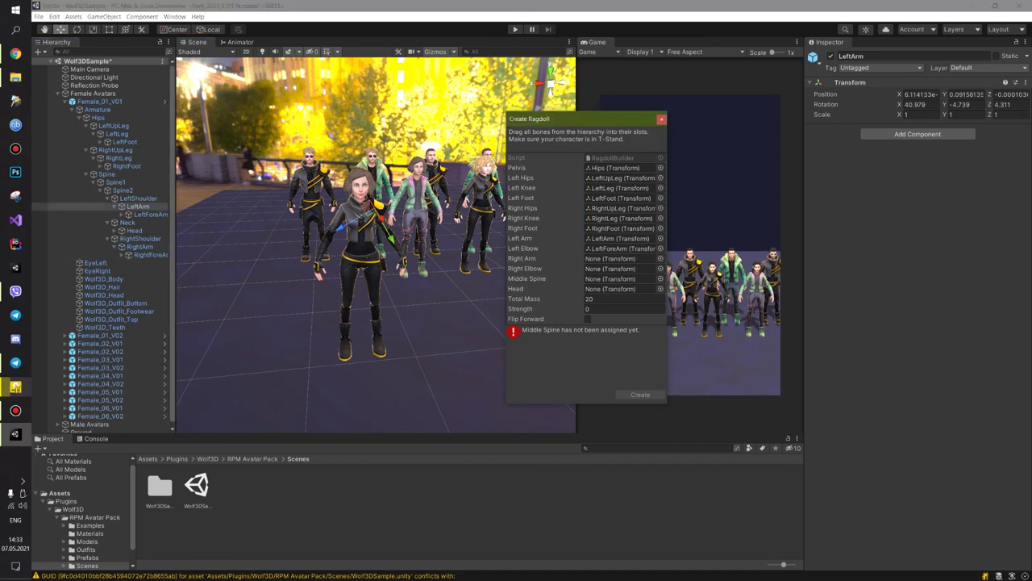
left_click_drag(150, 254, 621, 268)
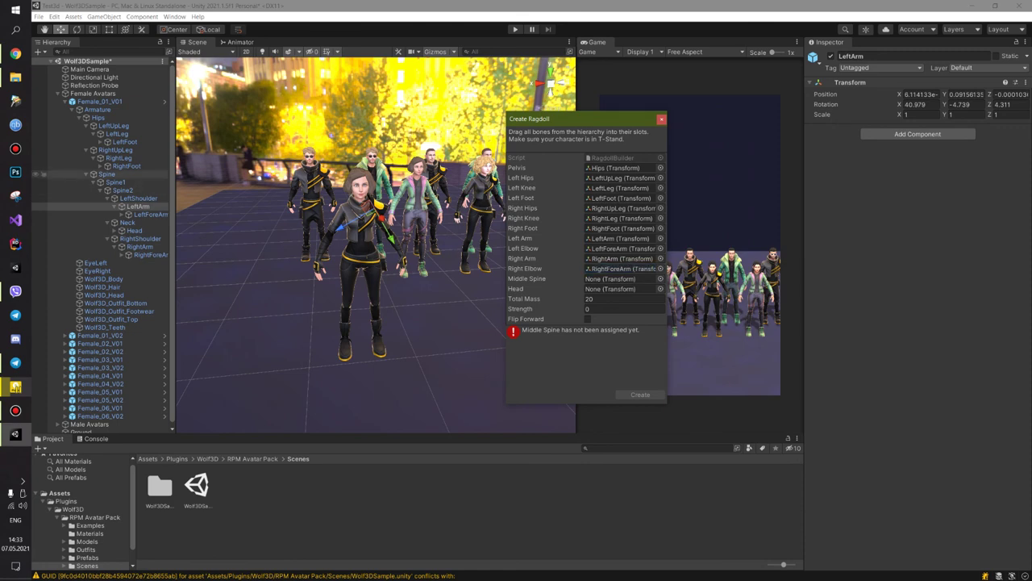
left_click(116, 182)
left_click(123, 189)
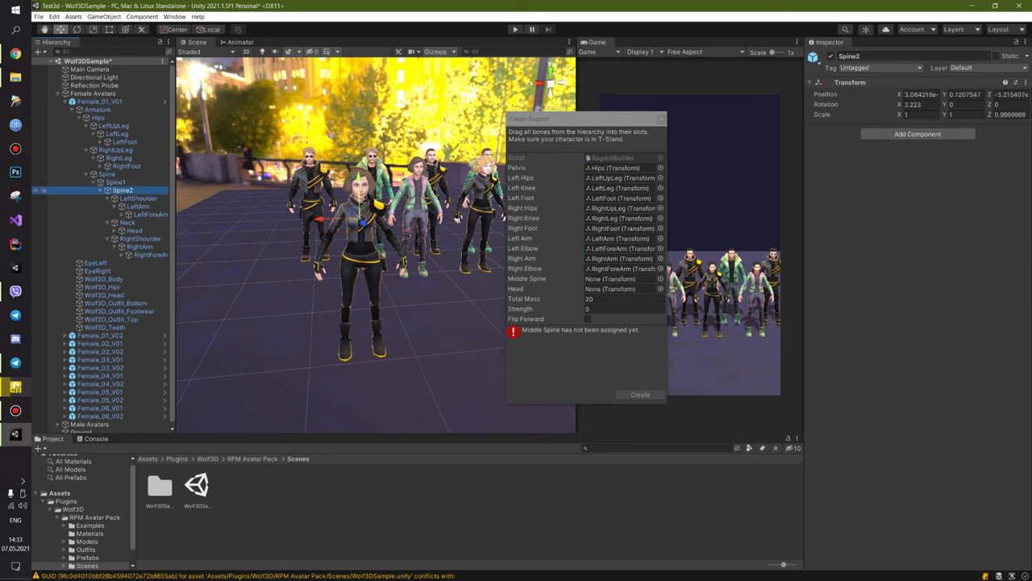
left_click(116, 181)
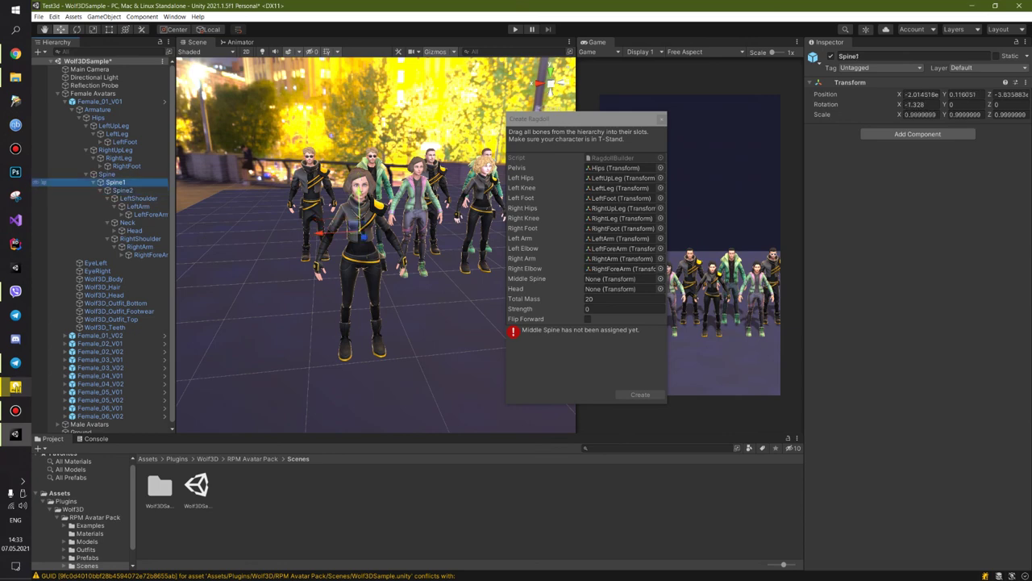
left_click_drag(116, 182, 618, 279)
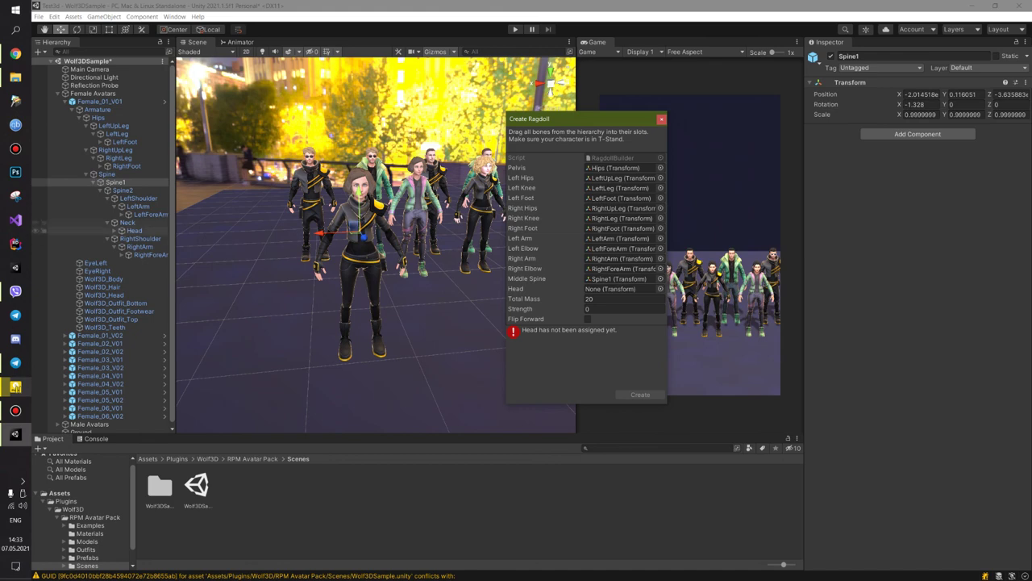
Assign the Head bone to the ragdoll's Head slot.
left_click(126, 221)
left_click(134, 230)
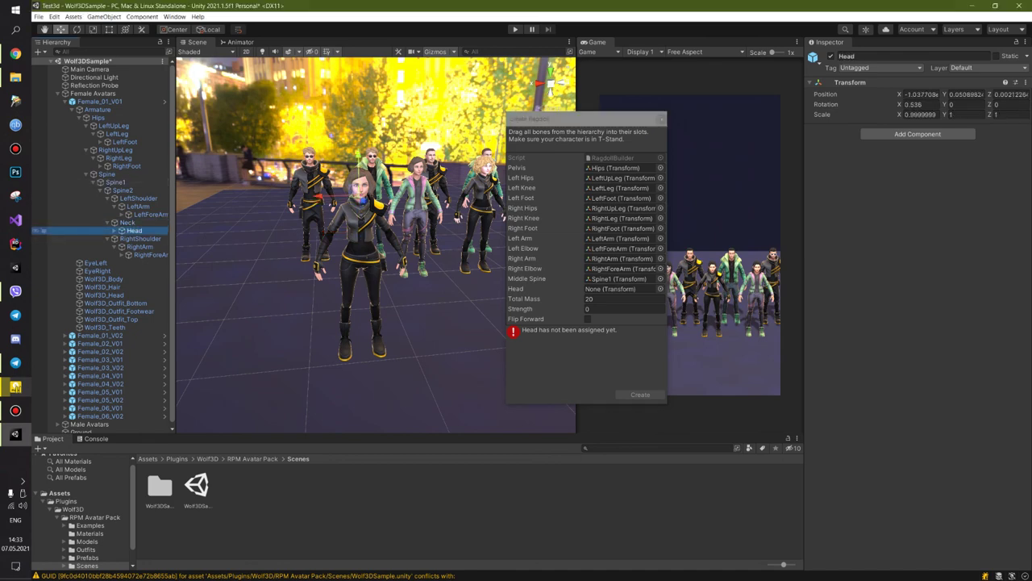
left_click(114, 230)
left_click(149, 238)
left_click(134, 230)
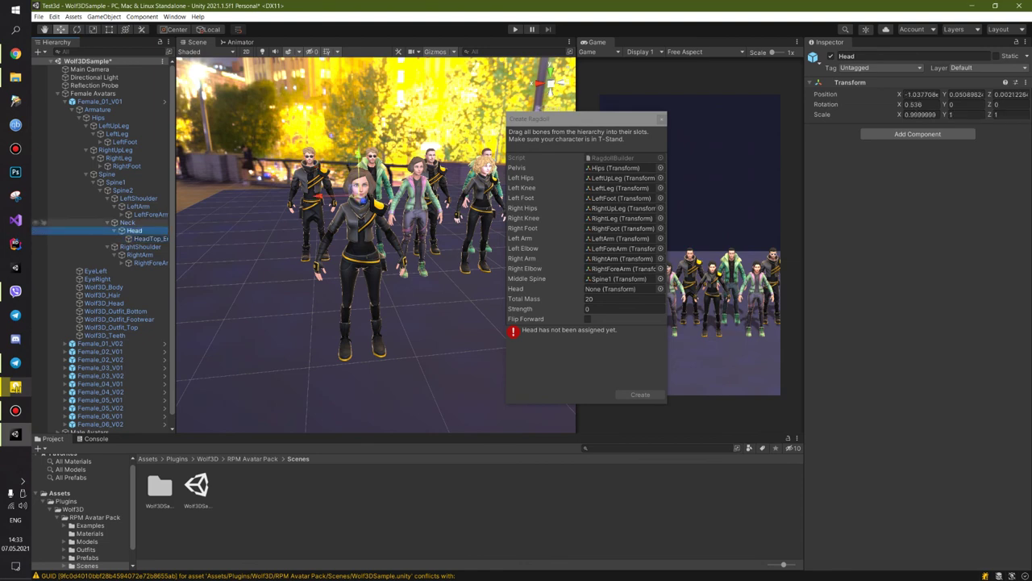
left_click_drag(134, 229, 617, 289)
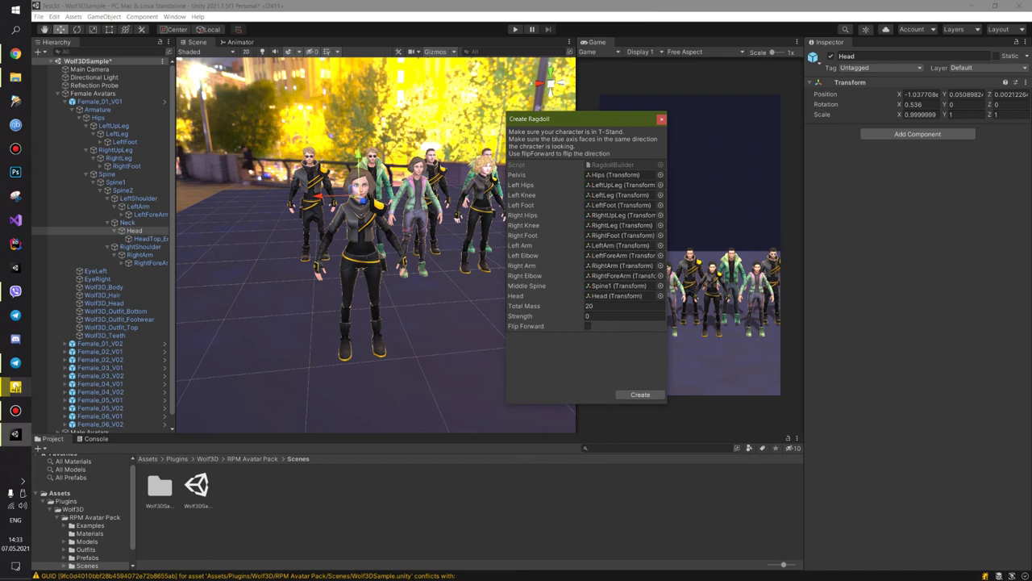
left_click(621, 306)
Change the ragdoll's Total Mass value and build the ragdoll with Create.
key("ctrl+a")
type("70")
key("BackSpace")
key("BackSpace")
type("6")
left_click(640, 394)
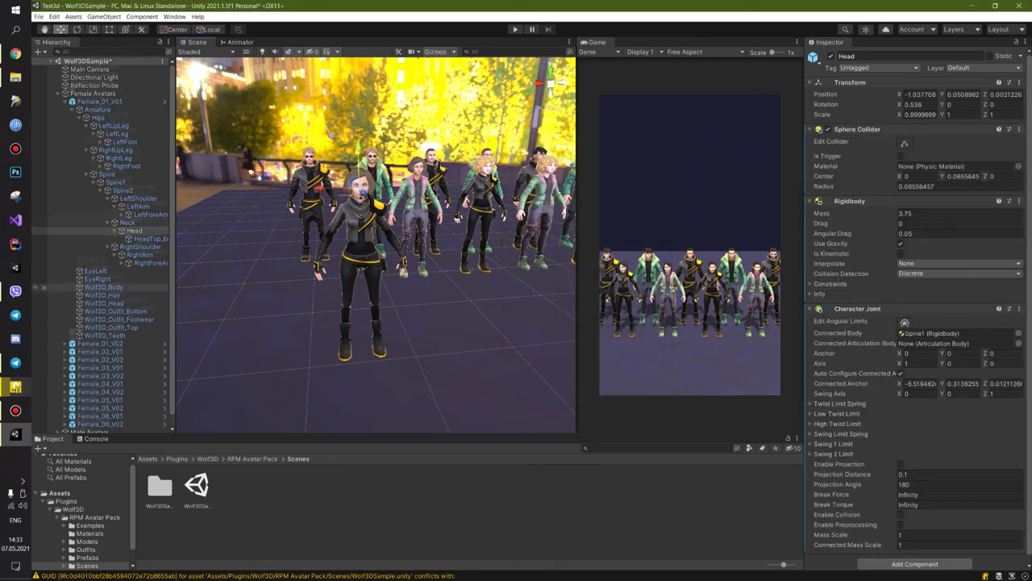
Select Female_01_V01 and move the Scene view closer to it.
scroll(57, 306, "down", 1)
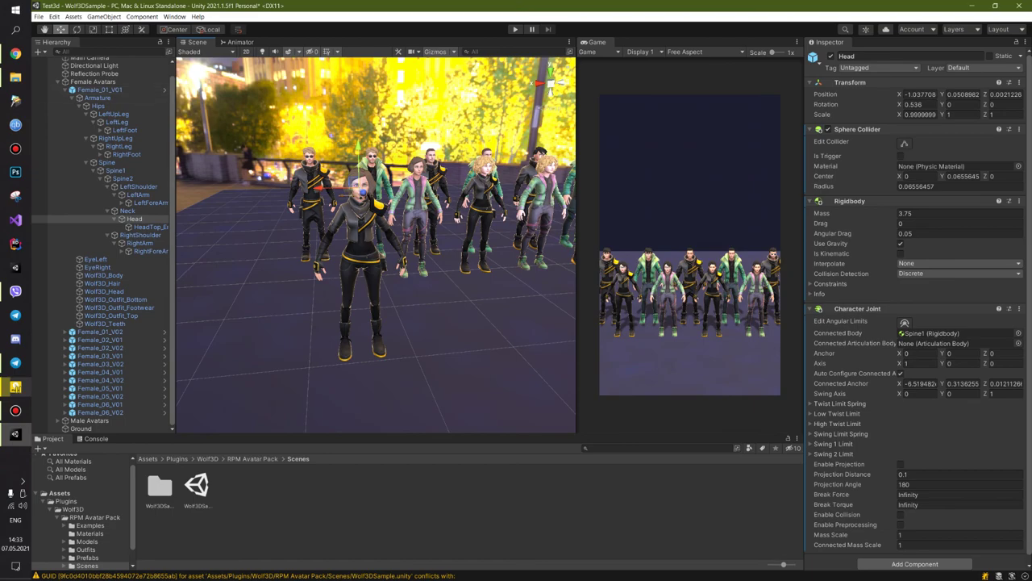
left_click(97, 90)
mouse_move(376, 242)
right_mouse_down()
mouse_move(490, 159)
mouse_move(420, 162)
right_mouse_up()
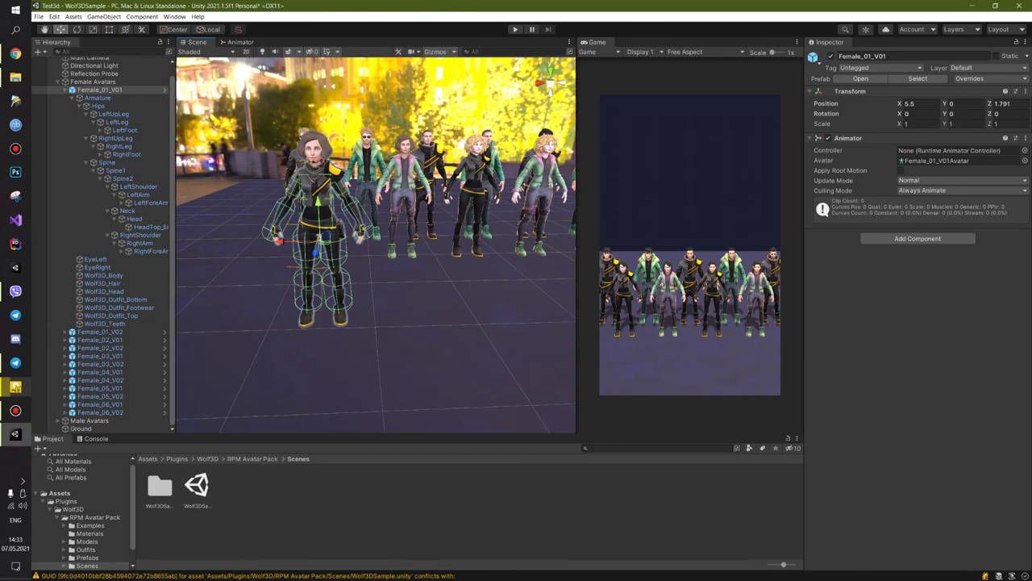
Play-test the ragdoll, orbiting around the collapsed avatar, then stop play and frame it.
key("ctrl+p")
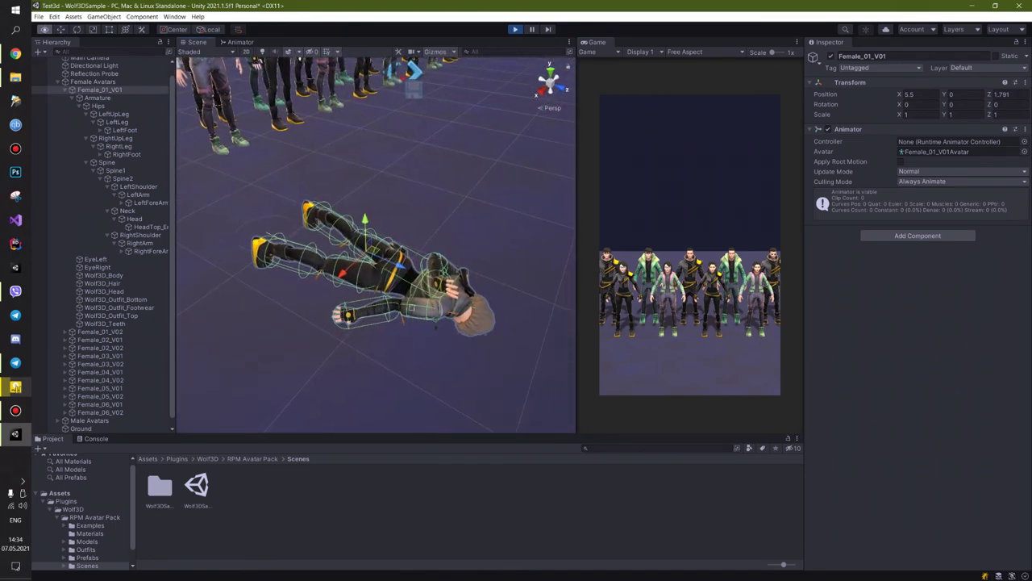
right_click_drag(375, 242, 368, 242)
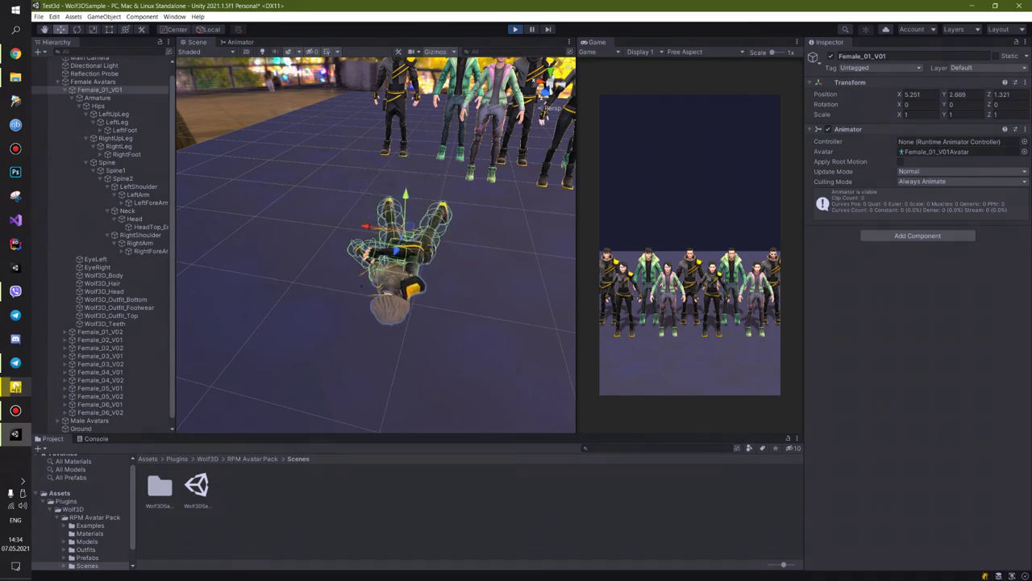
key("ctrl+p")
key("f")
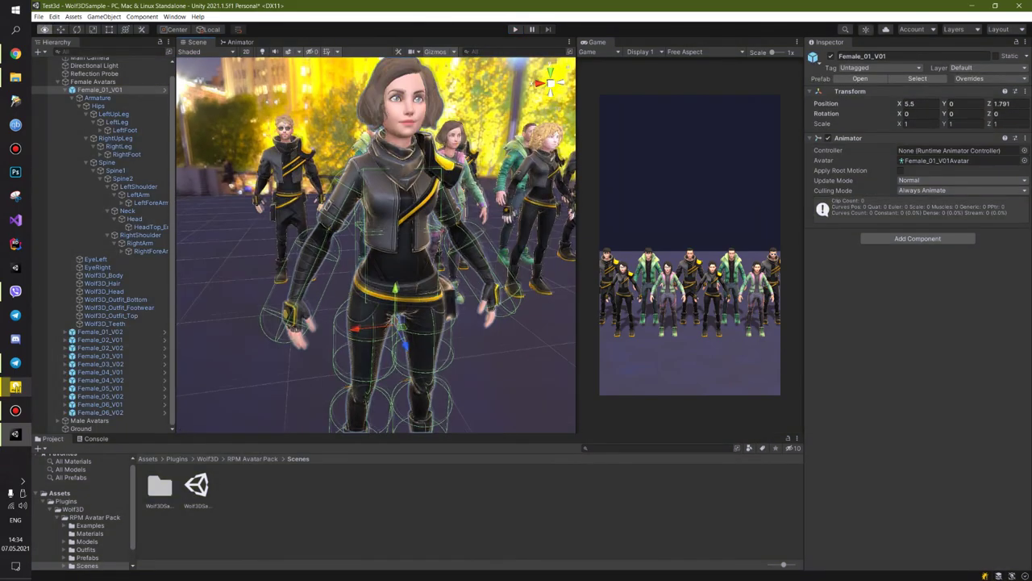
Set the RightLeg Capsule Collider radius to 0.06, then switch to the Chrome browser.
key("w")
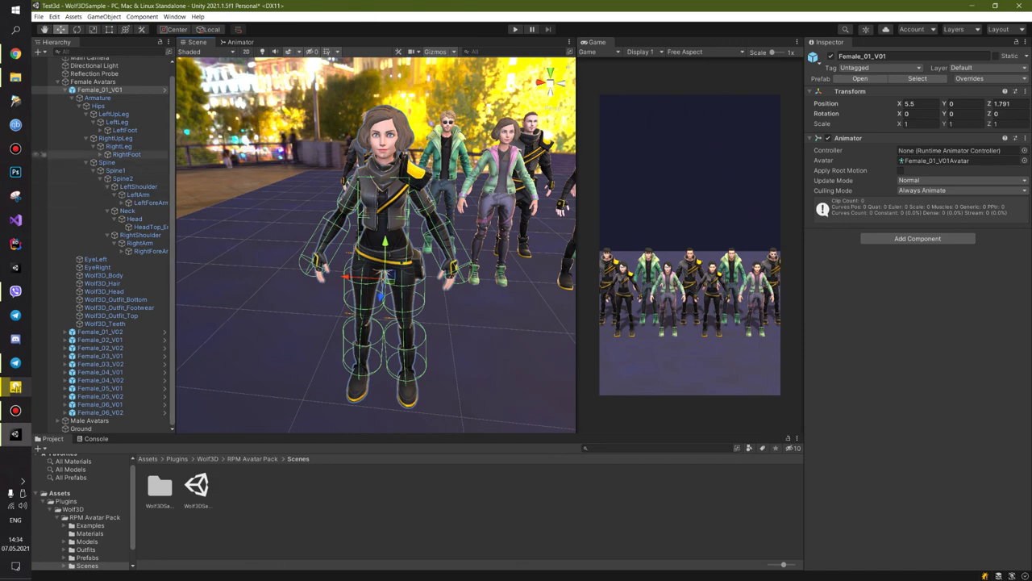
left_click(126, 154)
left_click(118, 146)
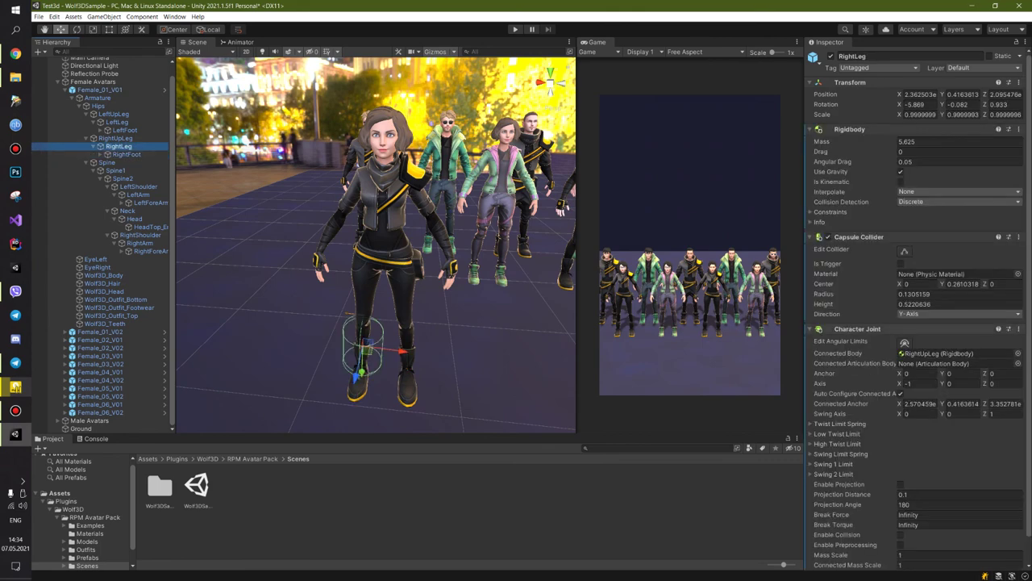
scroll(952, 299, "down", 1)
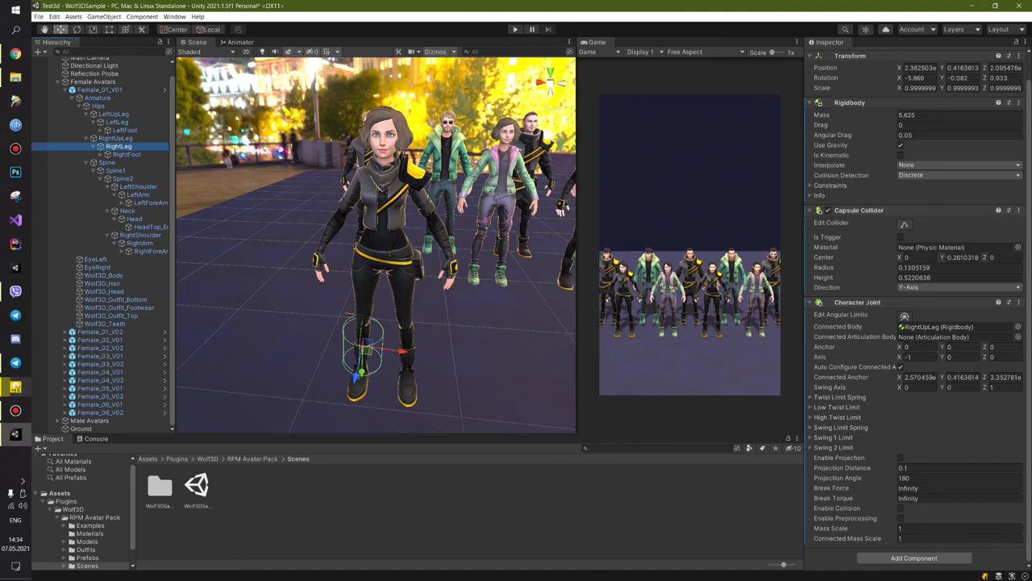
left_click(959, 267)
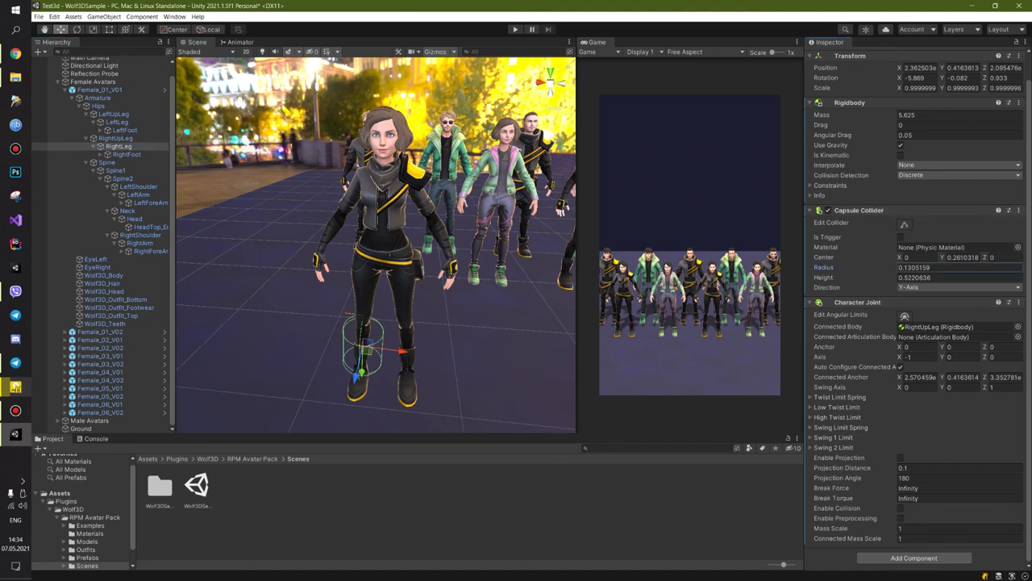
type("0.21")
key("BackSpace")
key("BackSpace")
type("09")
key("BackSpace")
type("8")
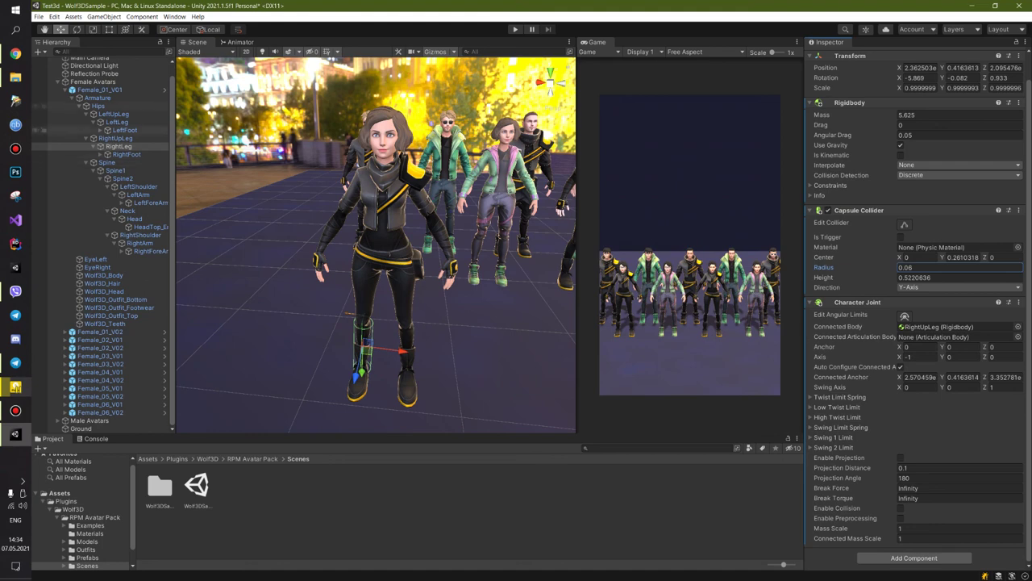
left_click(16, 54)
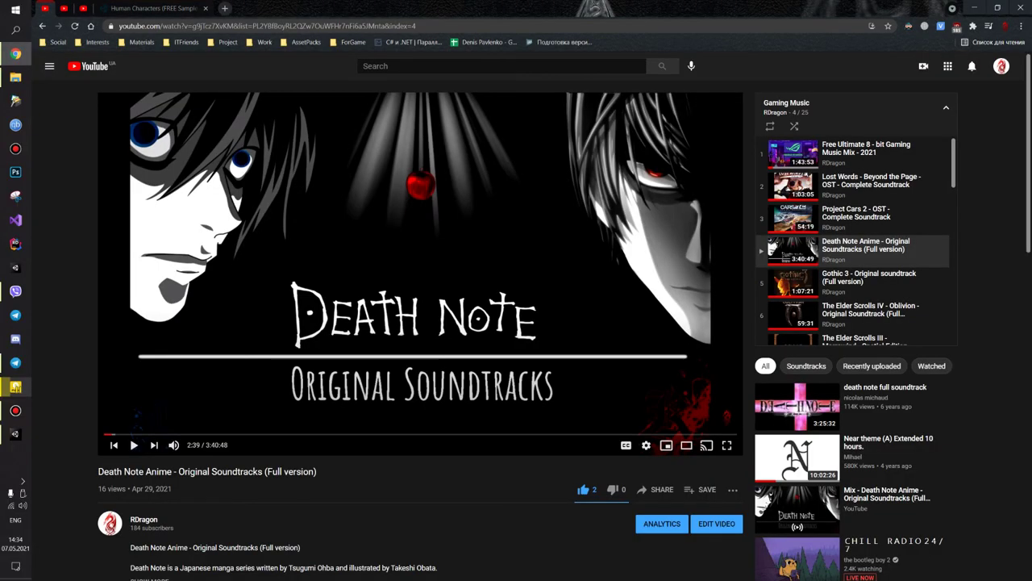
In a new Chrome tab, search for 'unity asset store create regdoll'.
left_click(225, 8)
type("unity asset store")
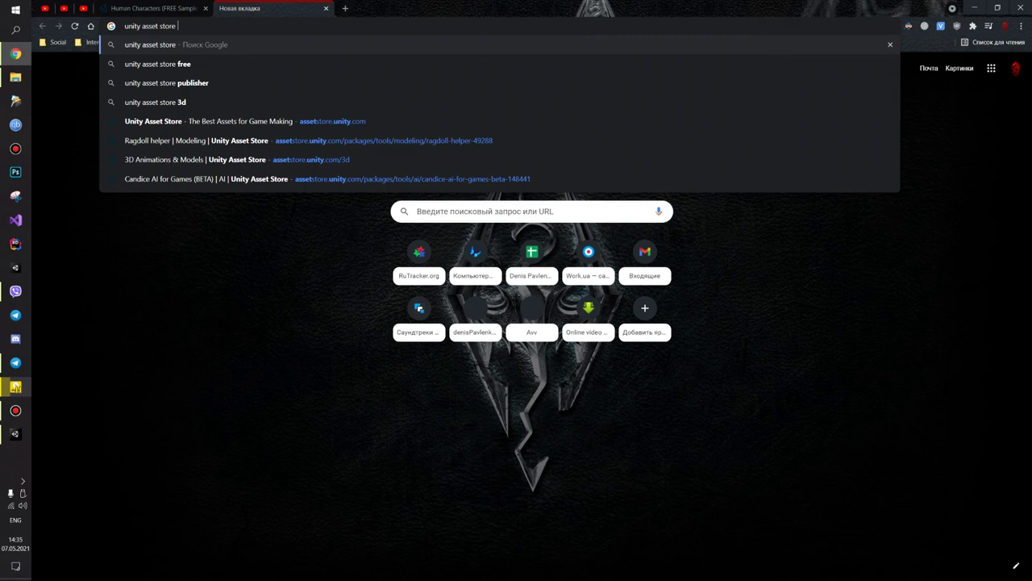
type(" ri")
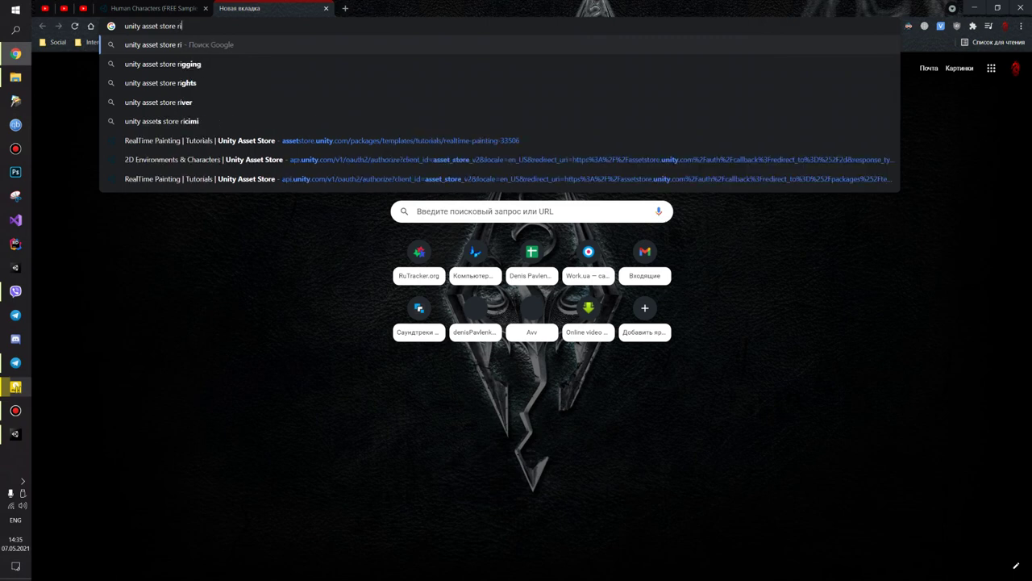
key("BackSpace")
type("a")
key("BackSpace")
key("BackSpace")
type("fast r")
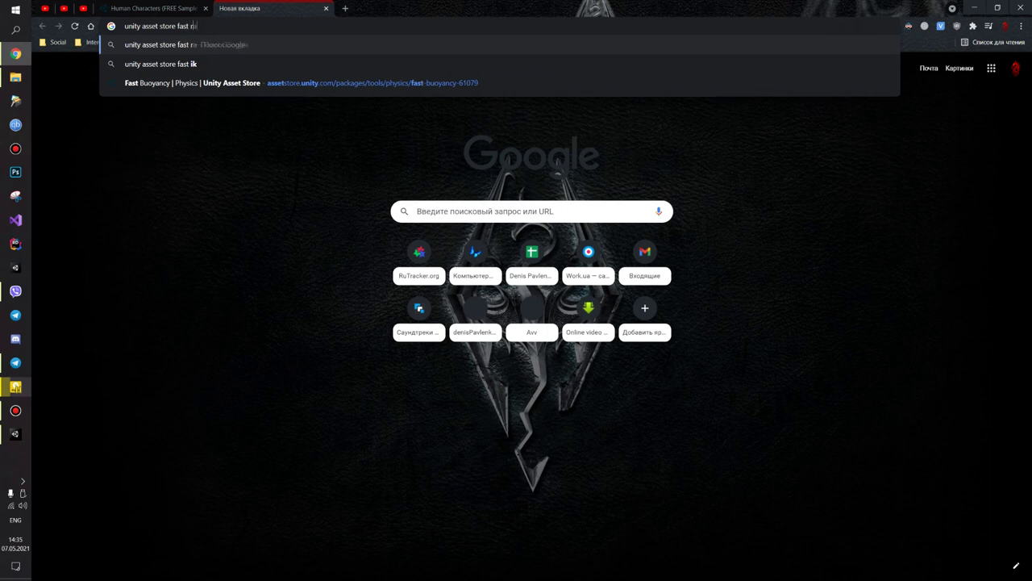
type("a")
key("BackSpace")
key("BackSpace")
key("BackSpace")
key("BackSpace")
key("BackSpace")
key("BackSpace")
key("BackSpace")
type("create regdoll")
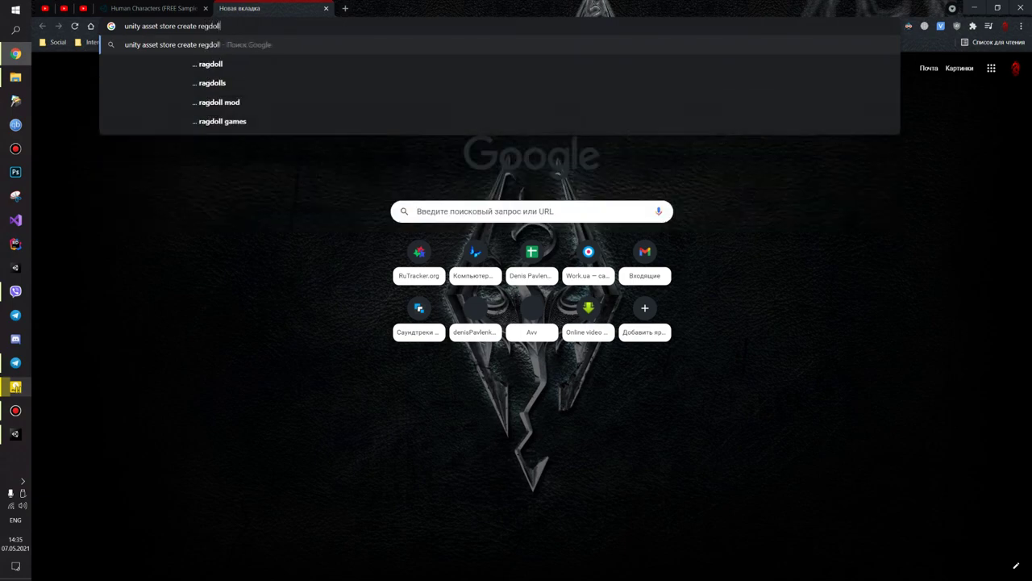
key("Return")
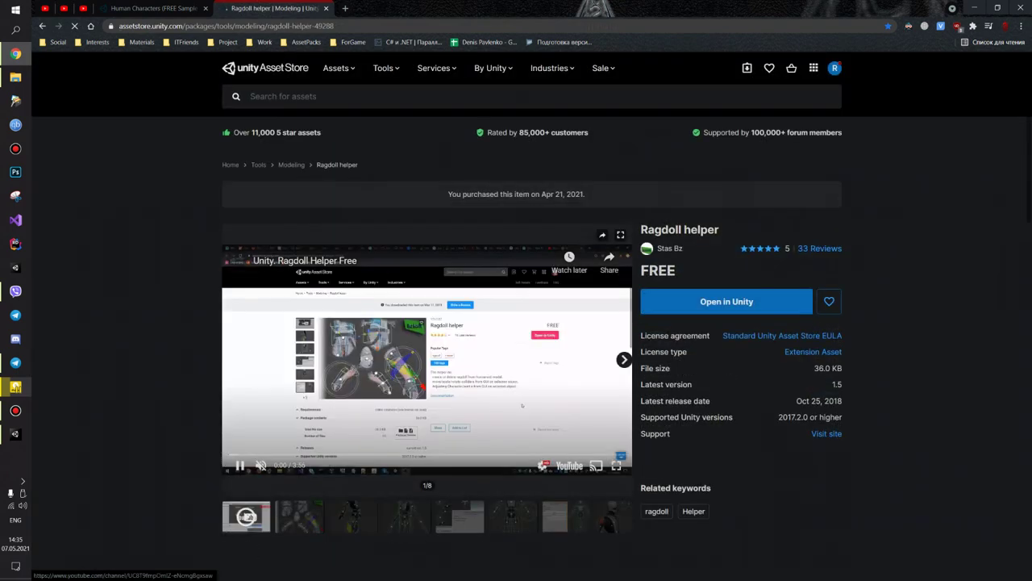
Browse the Ragdoll helper preview images, then minimize Chrome to return to Unity.
scroll(532, 323, "down", 2)
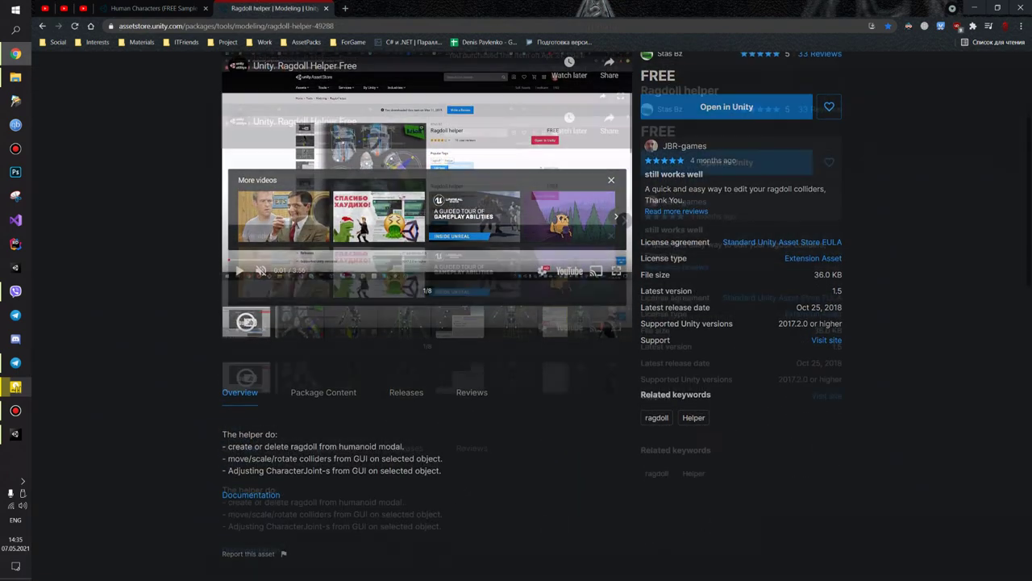
scroll(532, 323, "up", 2)
left_click(624, 259)
left_click(624, 287)
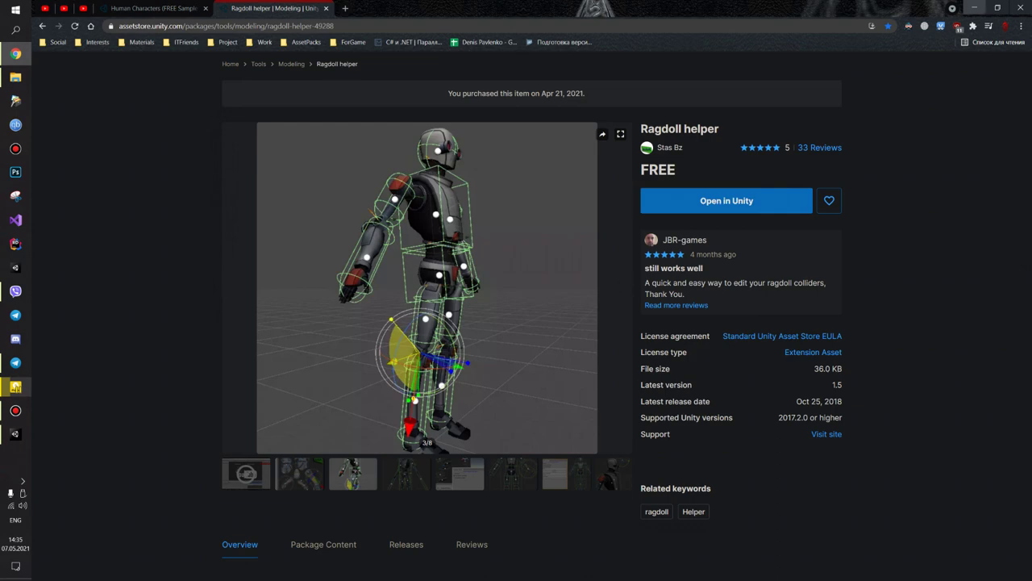
left_click(974, 7)
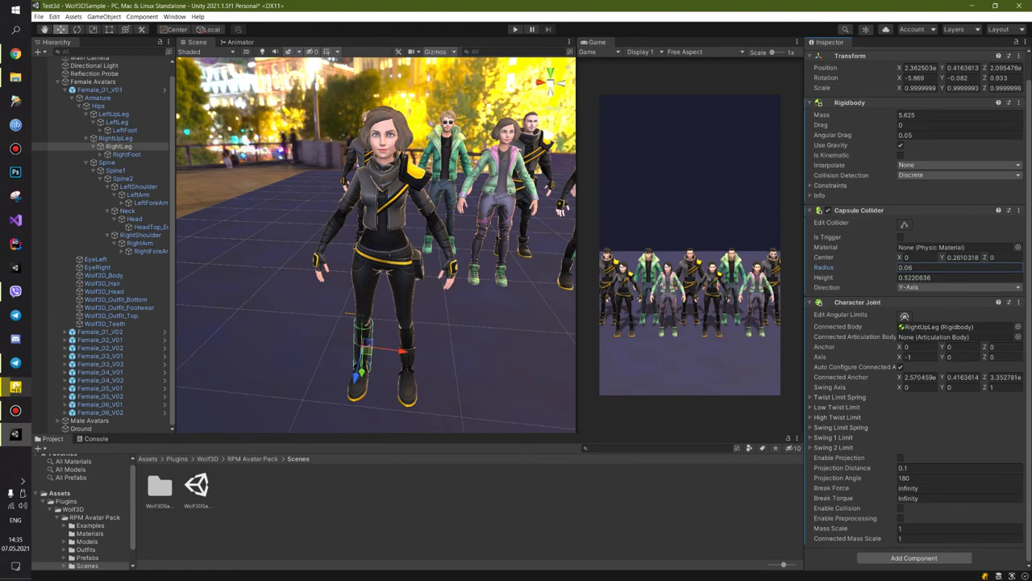
mouse_move(375, 242)
left_mouse_down("alt")
mouse_move(323, 242)
mouse_move(452, 240)
left_mouse_up("alt")
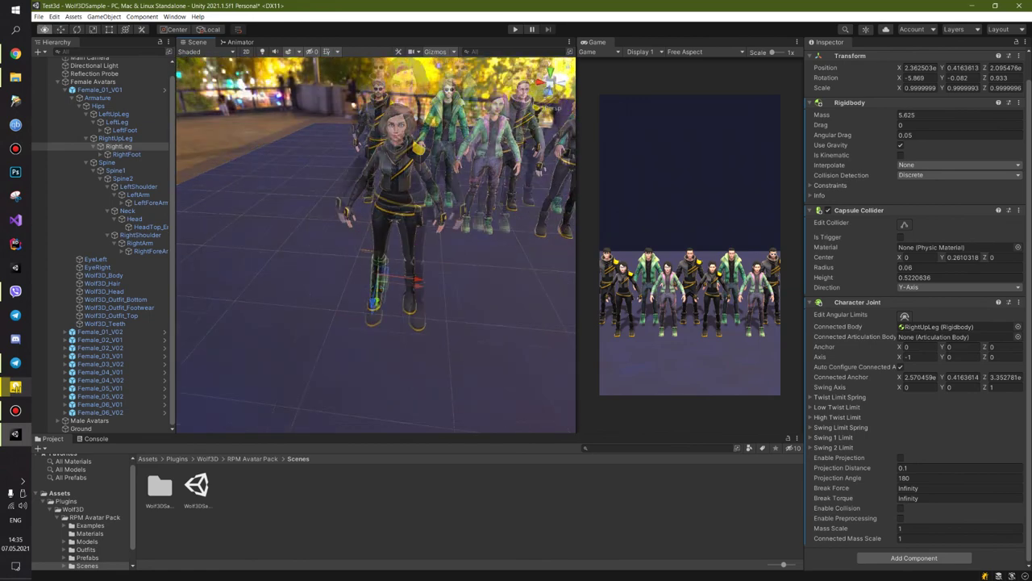
left_click_drag(451, 241, 452, 266, "alt")
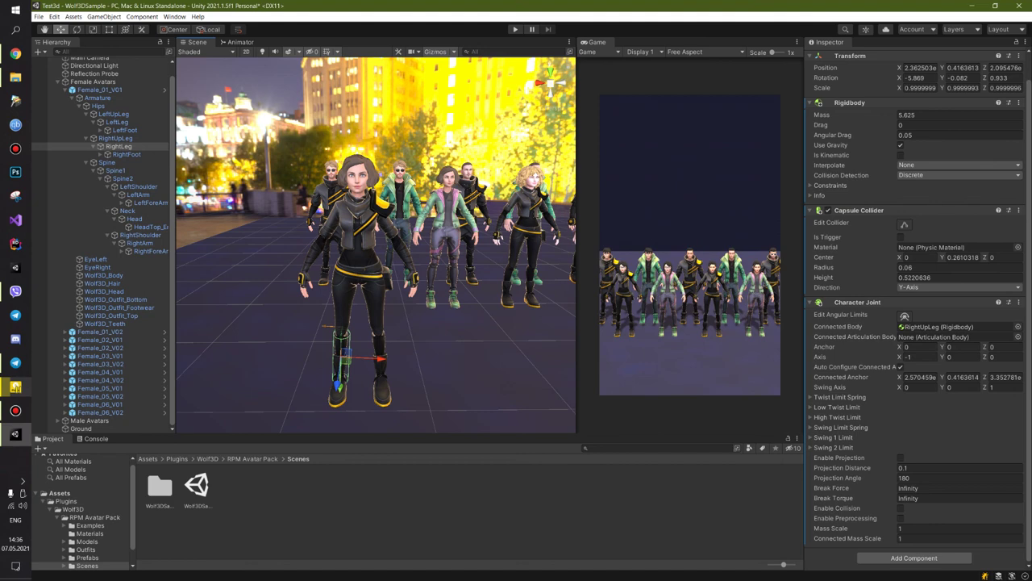
scroll(103, 242, "up", 1)
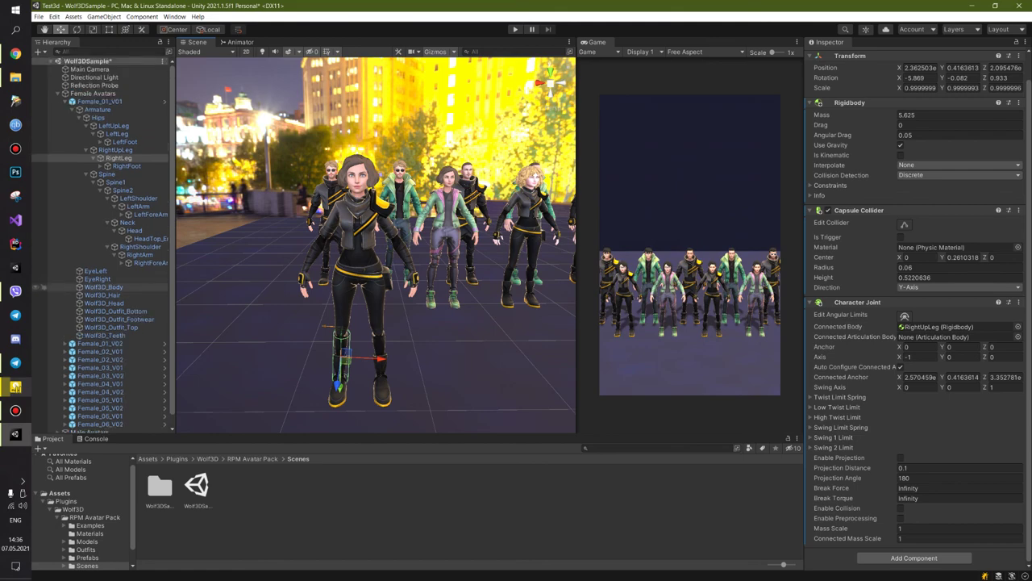
right_click_drag(376, 242, 404, 242)
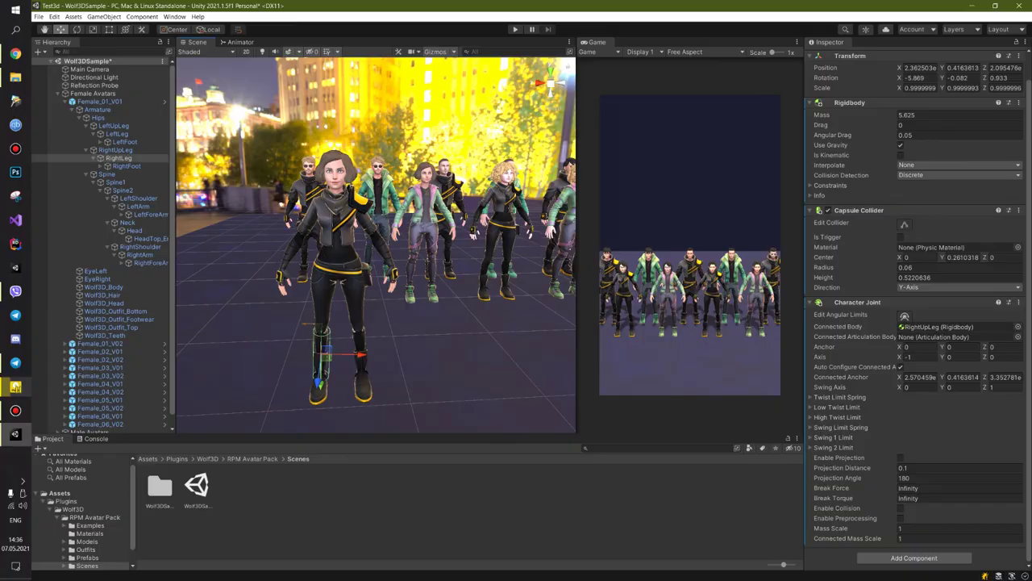